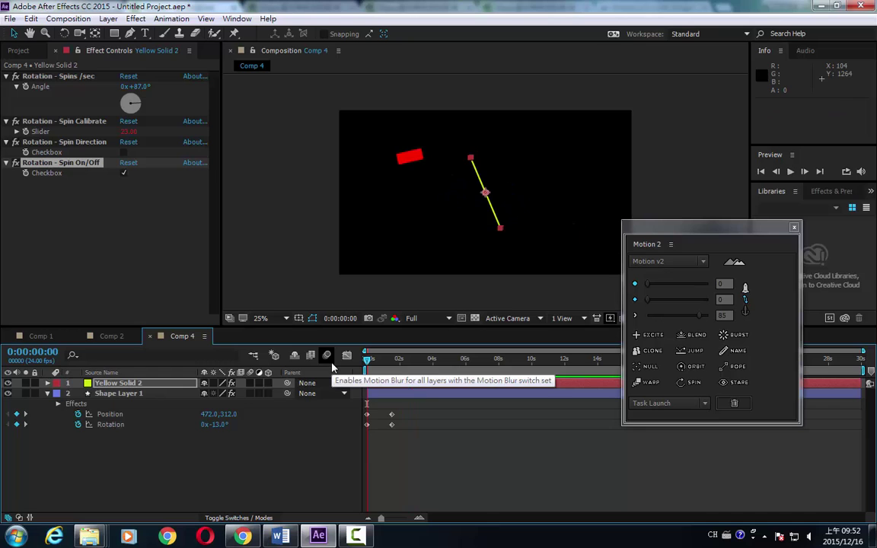
Step: Create a new composition with the default settings and place a horizontal and a vertical guide crossing near its centre
left_click(66, 209)
left_click(183, 479)
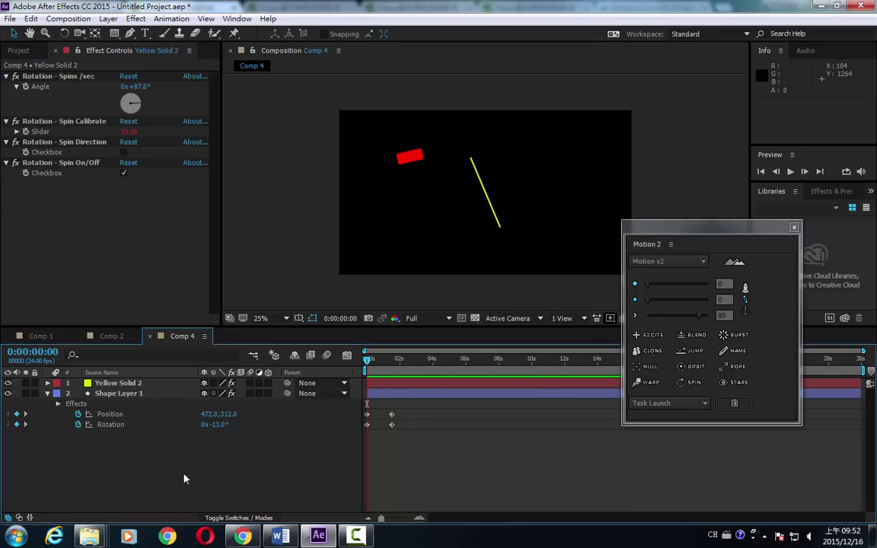
key("ctrl+n")
key("Return")
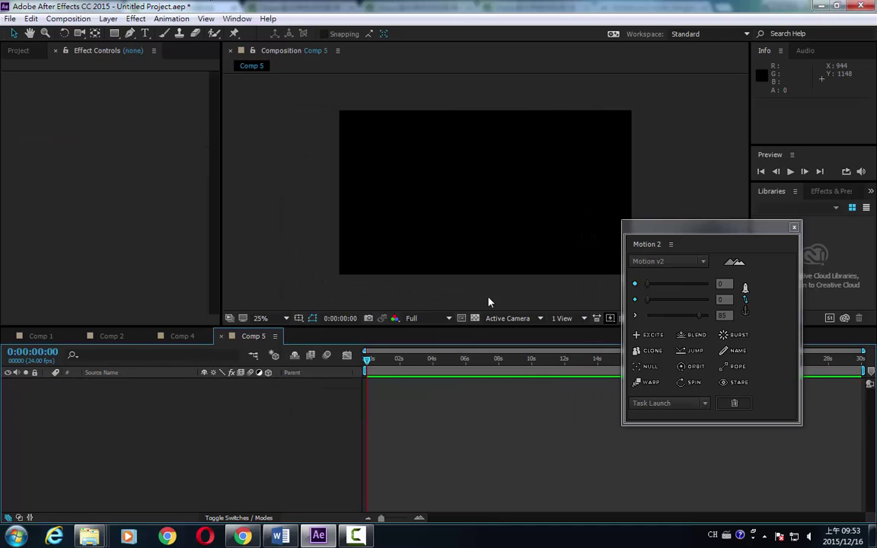
key("ctrl+r")
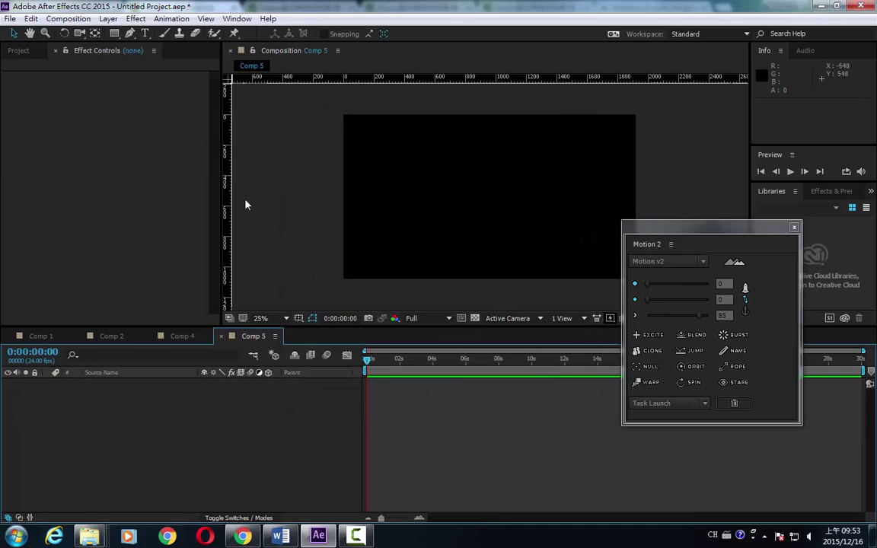
left_click_drag(237, 76, 495, 201)
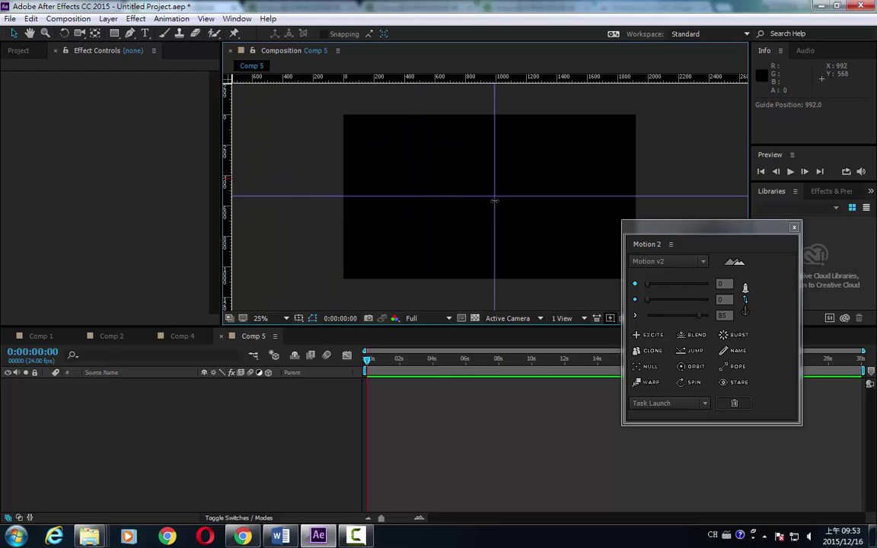
Step: Draw a red-filled rectangle about 232 by 80 px near the crossing of the two guides
left_click(114, 34)
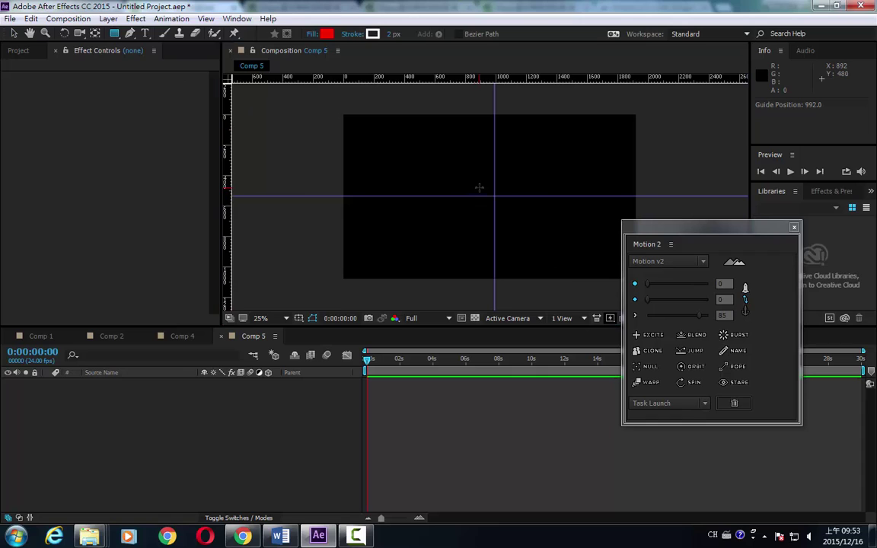
left_click_drag(480, 195, 519, 209)
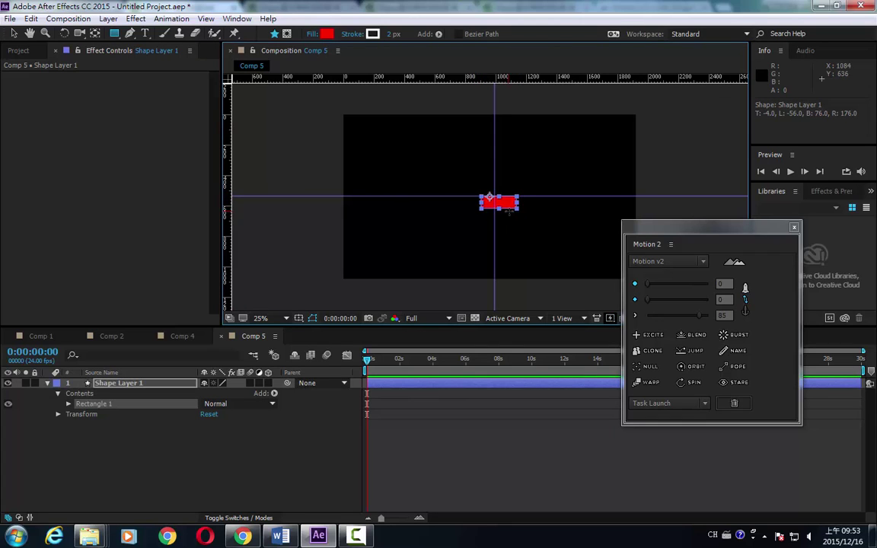
scroll(540, 233, "up", 2)
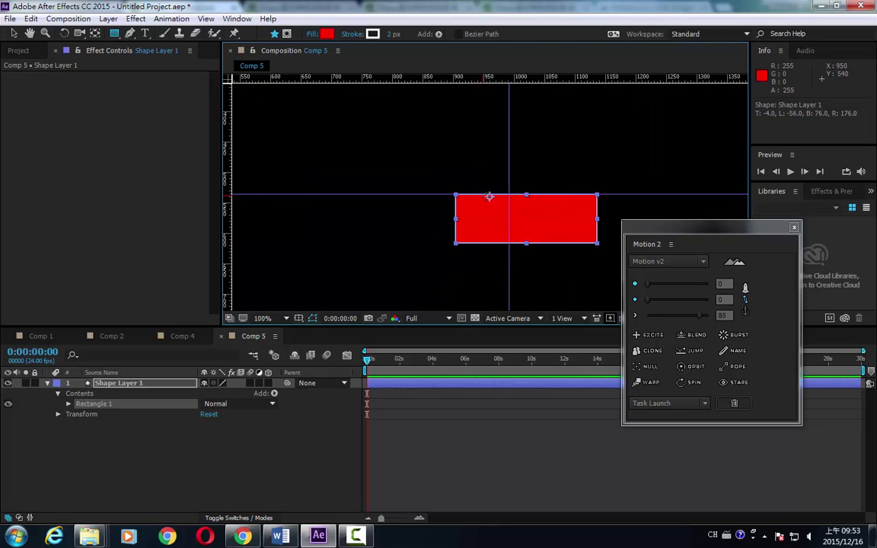
left_click(95, 33)
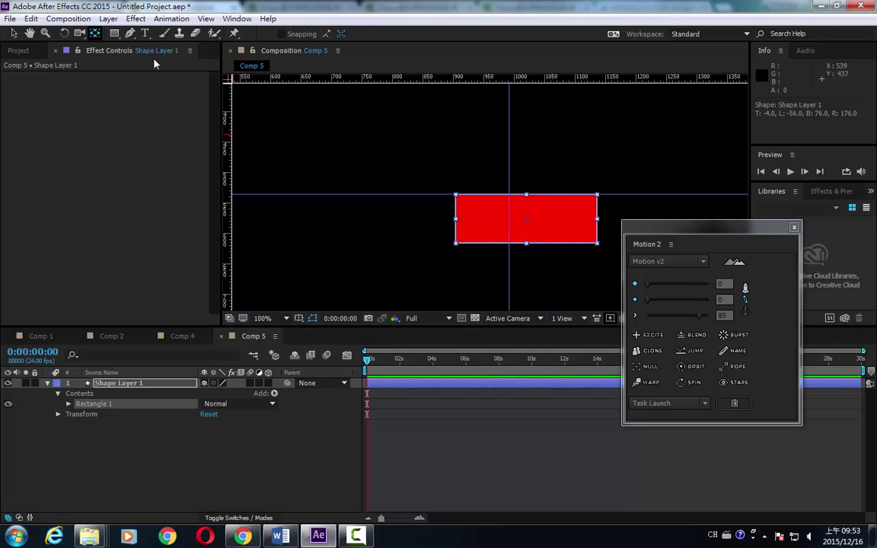
key("comma")
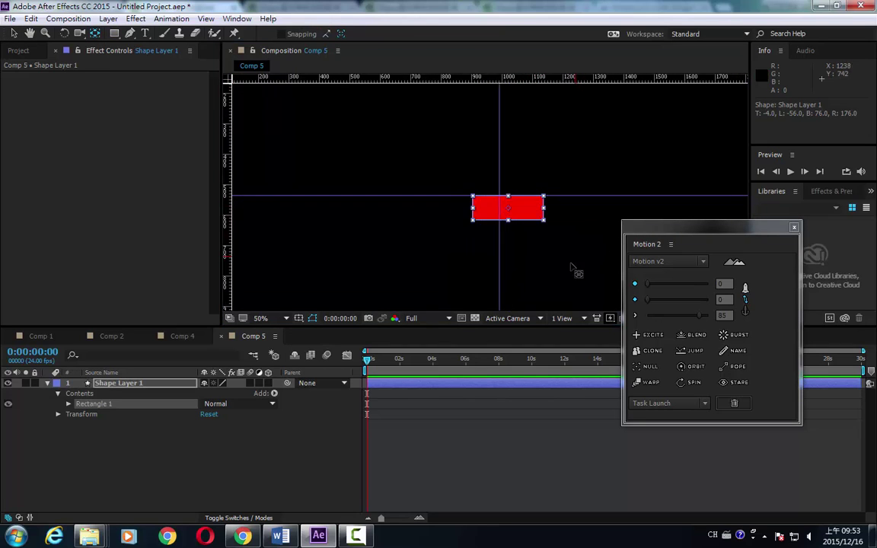
key("ctrl+z")
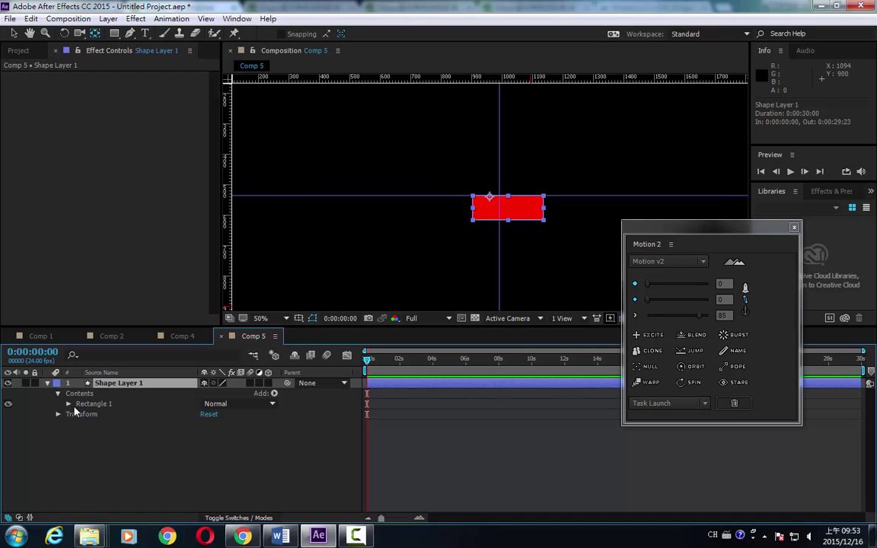
Step: Set the shape layer's anchor point to 62.0, 40.0 so it sits in the middle of the rectangle
key("a")
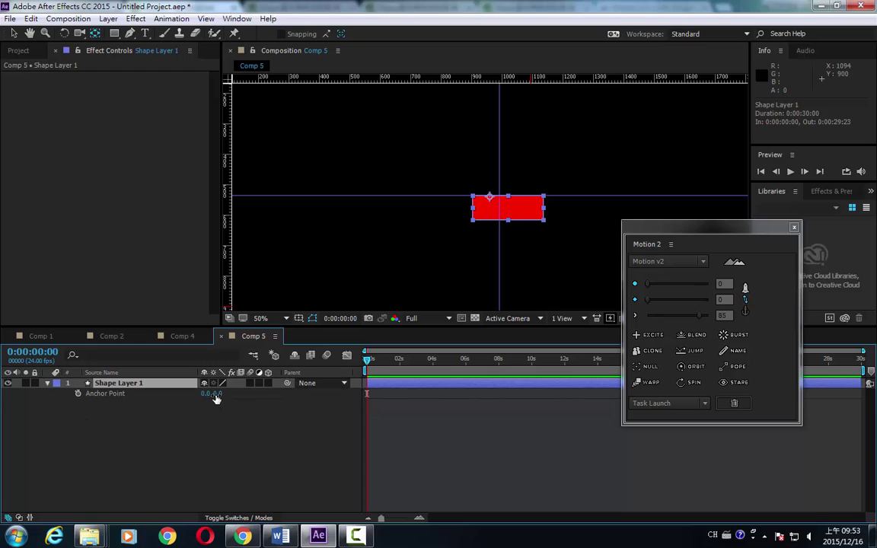
left_click_drag(216, 395, 233, 403)
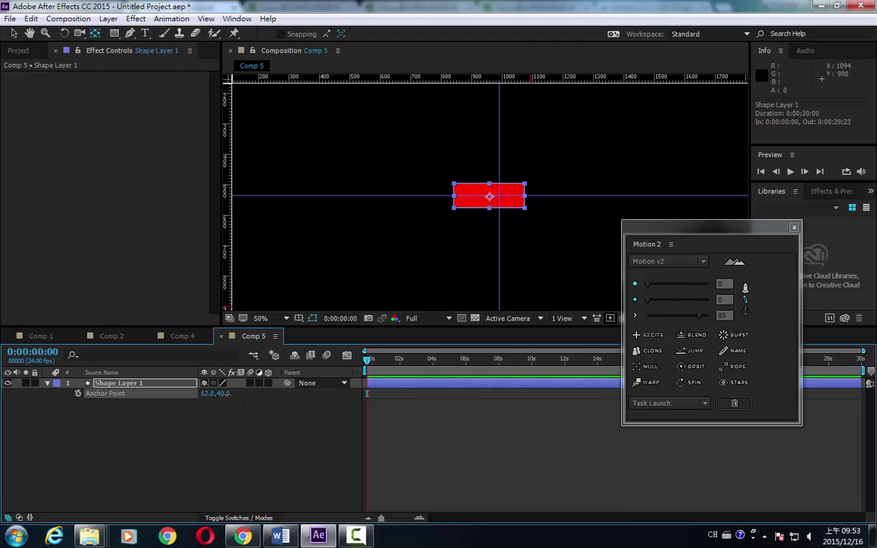
left_click(223, 394)
Step: Set the rectangle's stroke width to 0 and delete Stroke 1 from the shape layer's contents
left_click(116, 35)
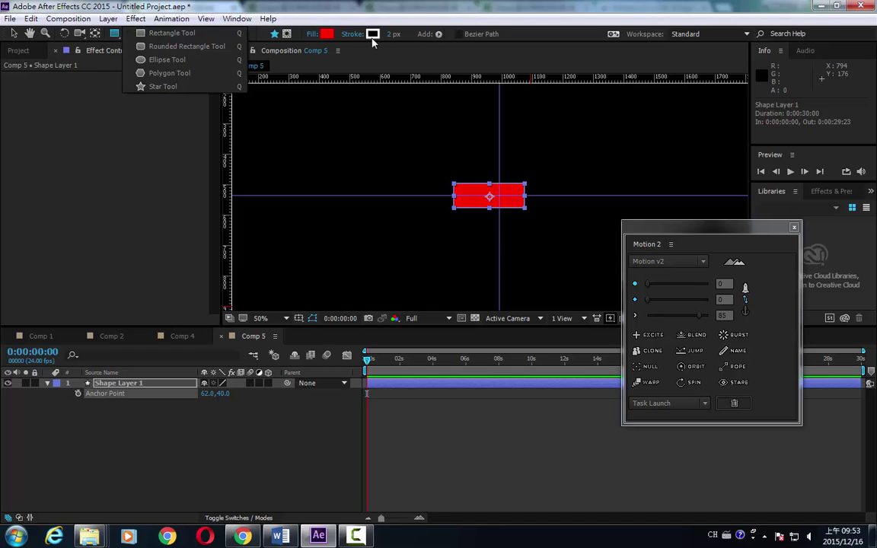
left_click(156, 424)
left_click(110, 385)
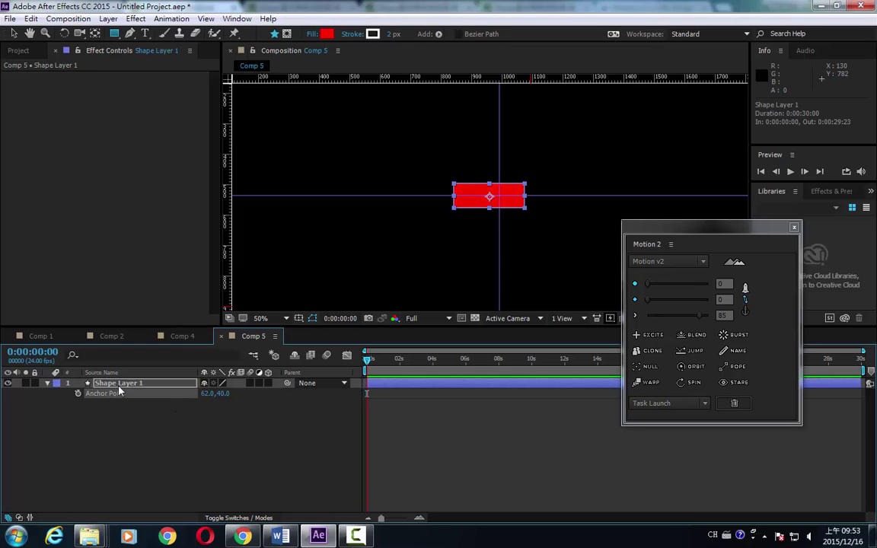
left_click(47, 383)
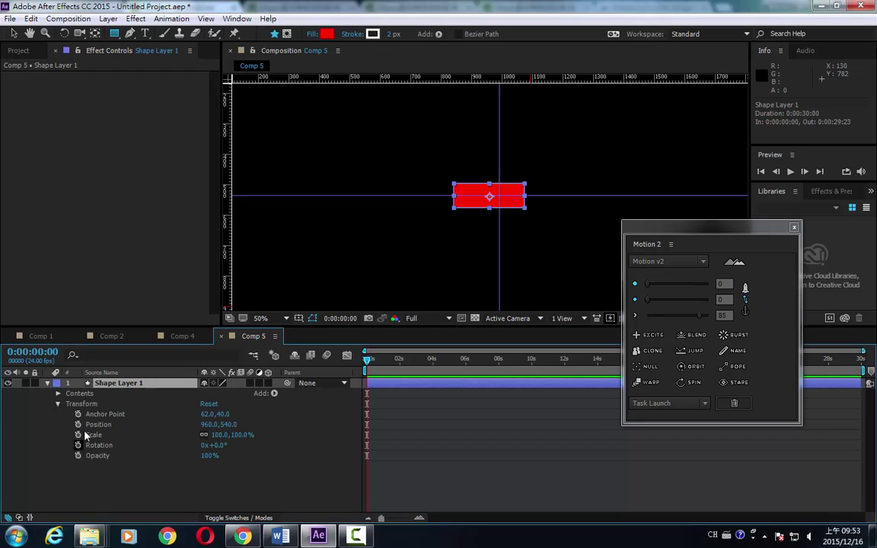
left_click(59, 395)
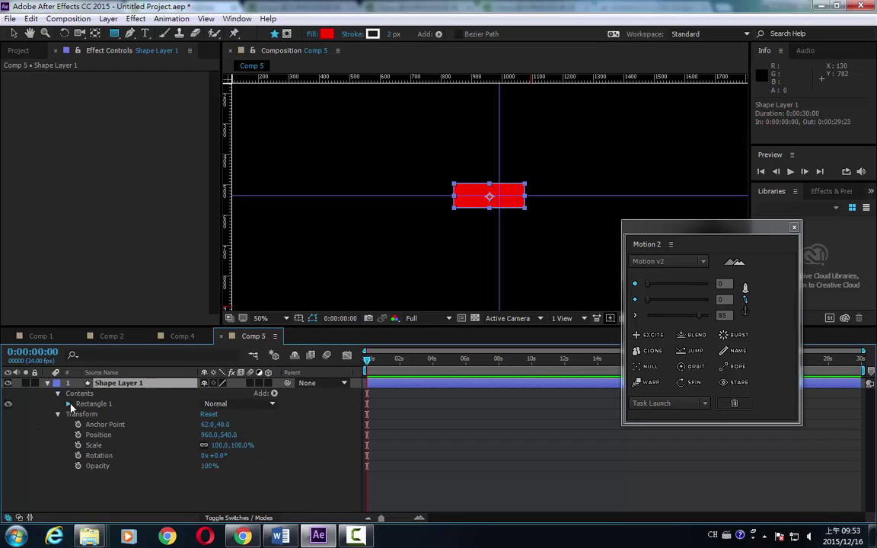
left_click(68, 405)
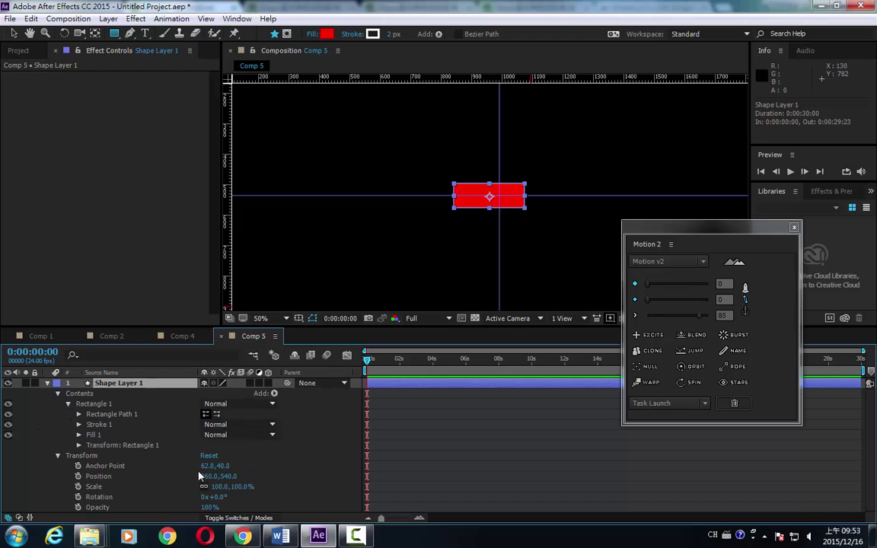
left_click(80, 426)
left_click(80, 425)
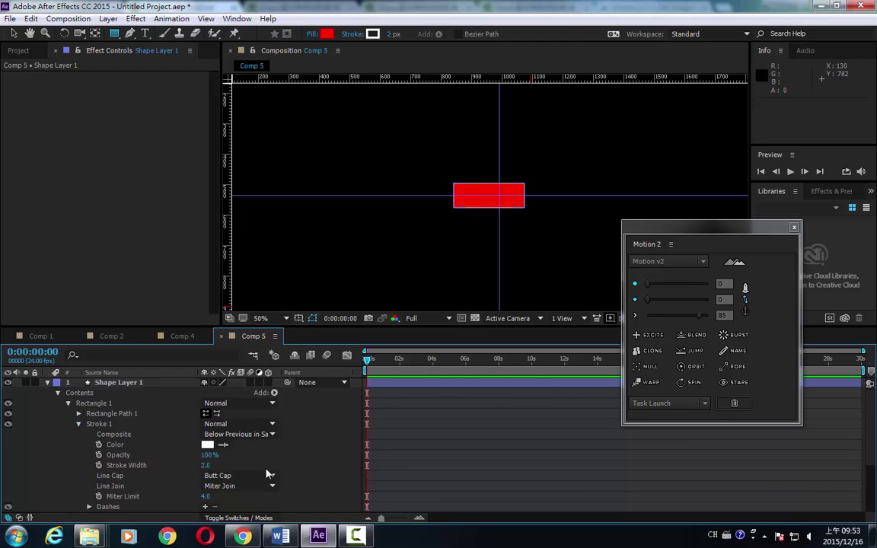
left_click(207, 466)
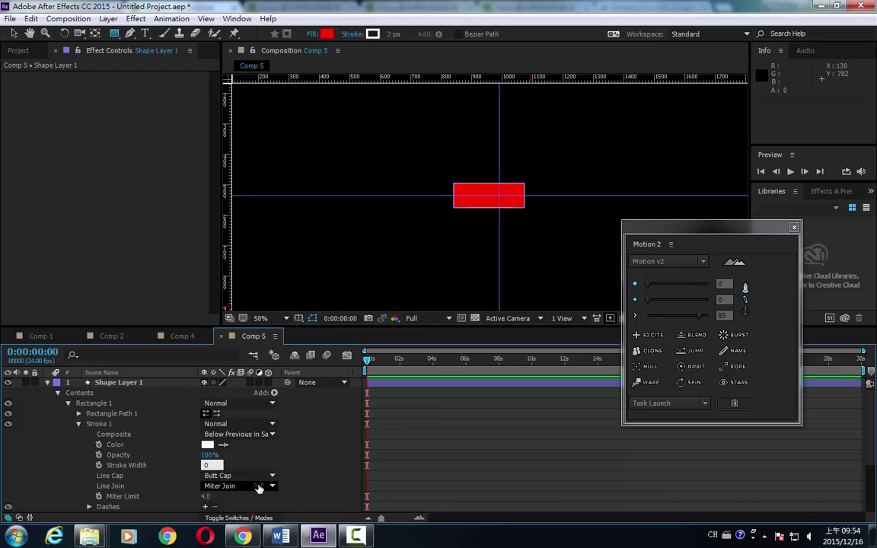
type("0")
key("Return")
left_click(114, 425)
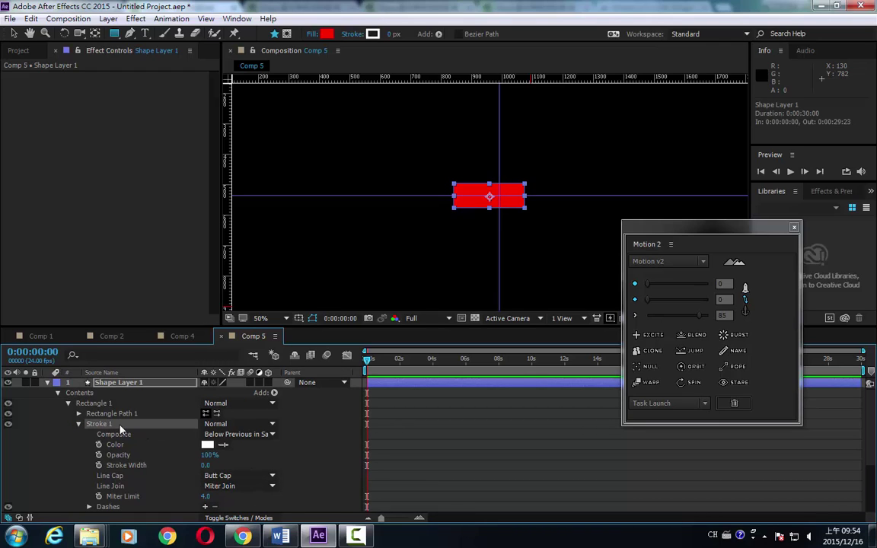
key("Delete")
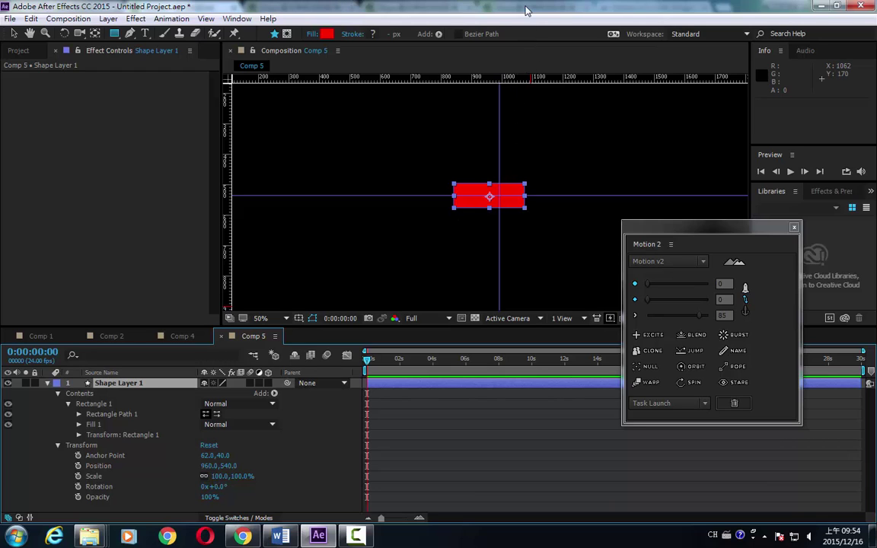
Step: Show only the shape layer's position, scale and rotation, and move the Motion 2 panel clear of the composition view
key("ctrl+0")
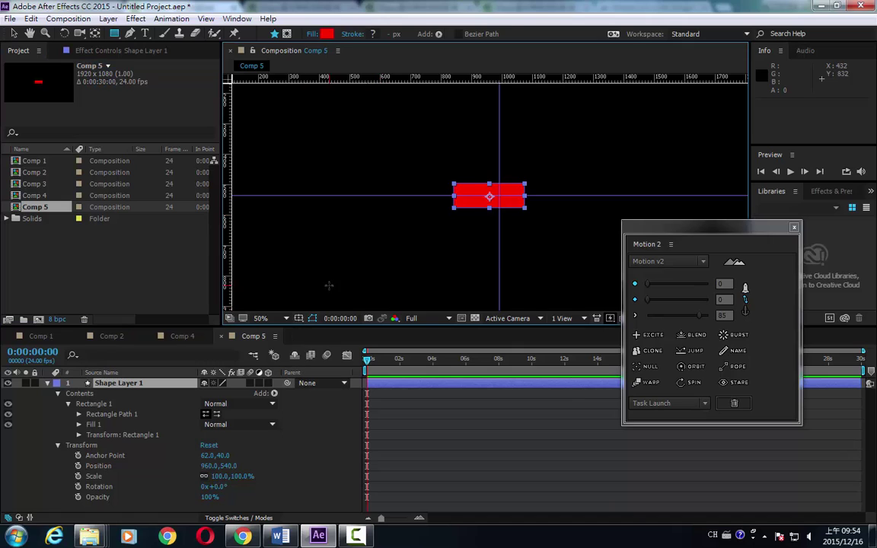
key("comma")
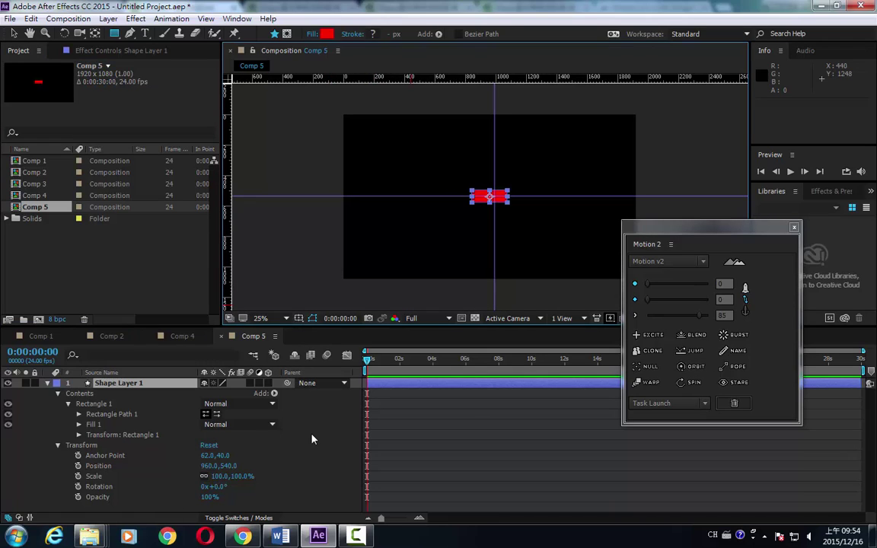
key("p")
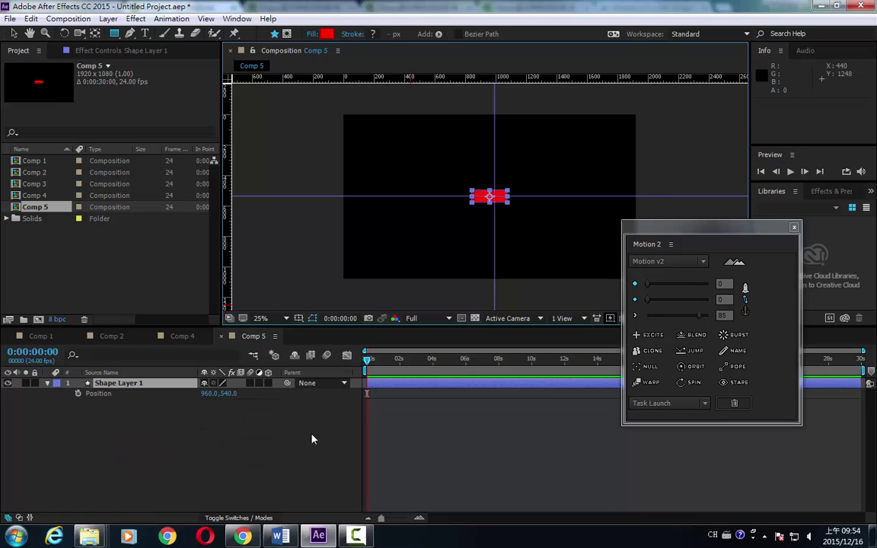
key("shift+r")
key("shift+s")
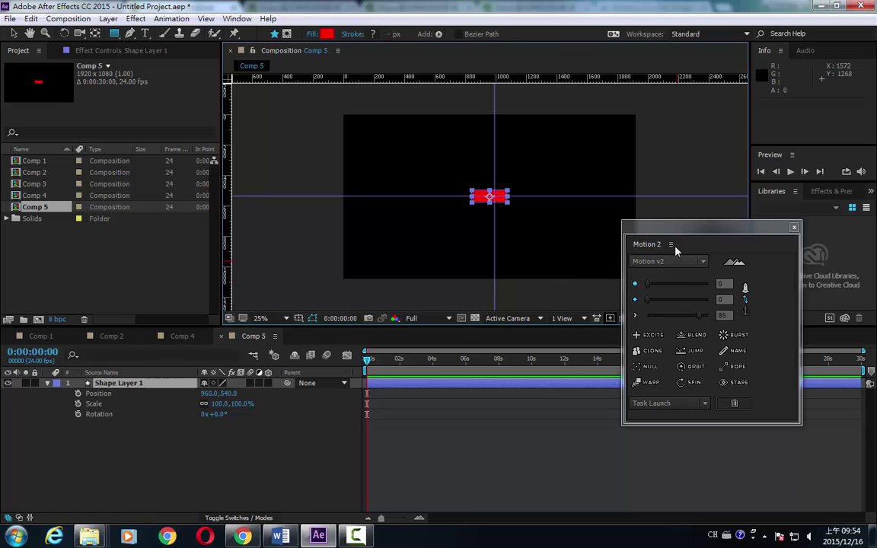
left_click_drag(695, 243, 737, 335)
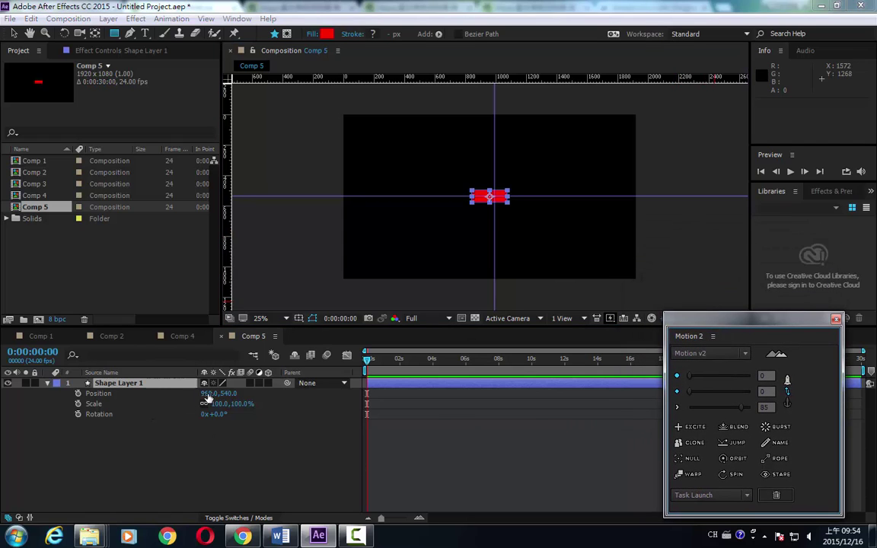
Step: Place the rectangle at 250, 190 with 11° rotation, and start keyframing its position, scale and rotation at 0:00:00:00
left_click_drag(208, 394, 164, 393)
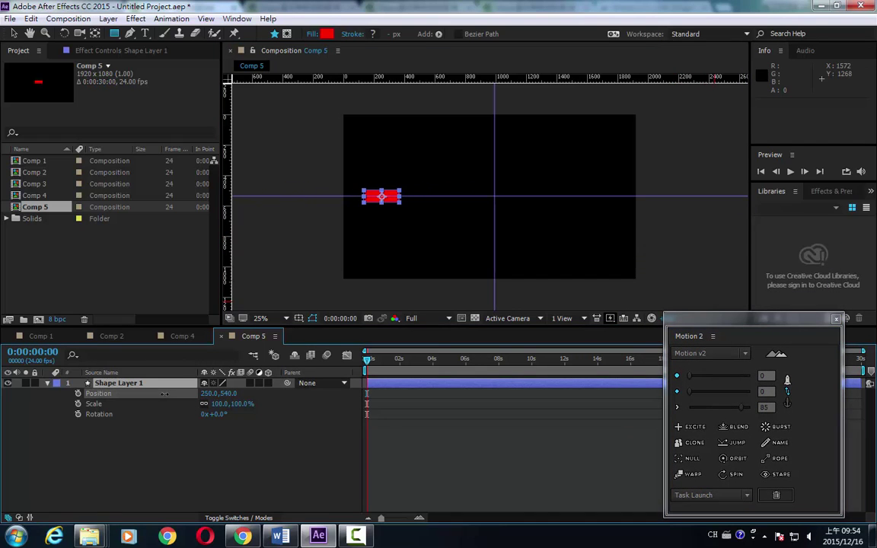
left_click_drag(227, 394, 199, 394)
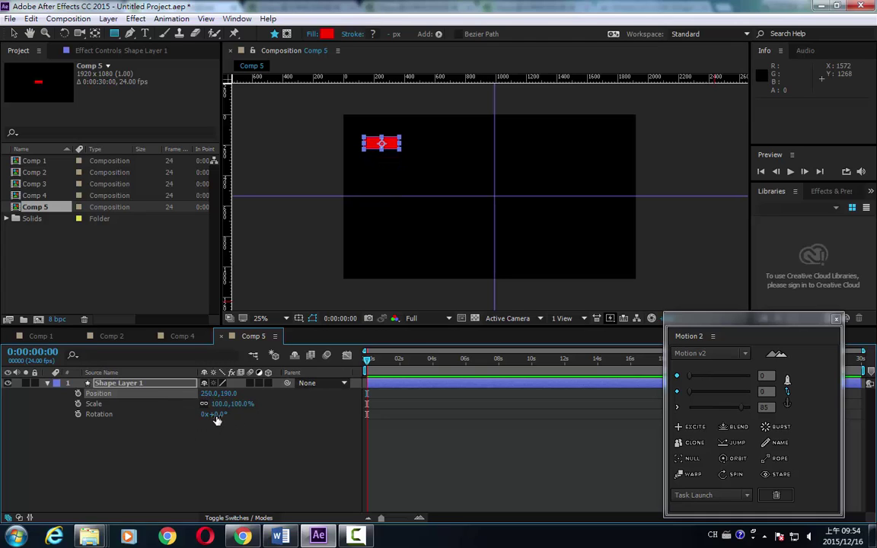
left_click_drag(218, 414, 223, 414)
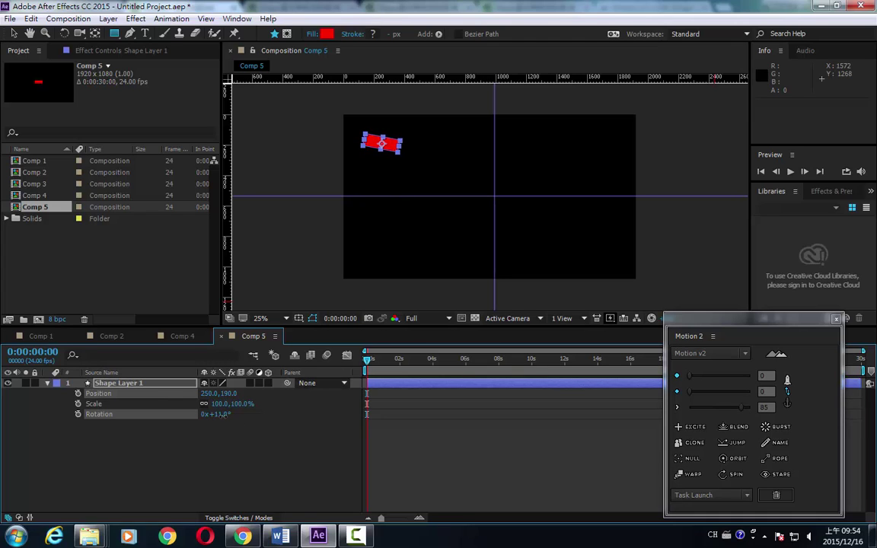
left_click(78, 393)
left_click(78, 404)
left_click(78, 414)
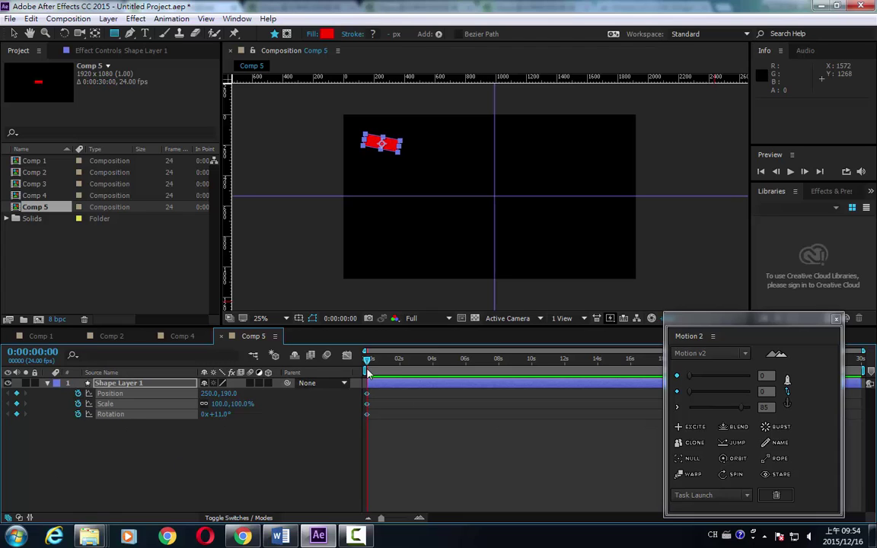
Step: At 0:00:01:03, move the rectangle to the lower right of the composition and rotate it further clockwise
left_click_drag(368, 372, 385, 372)
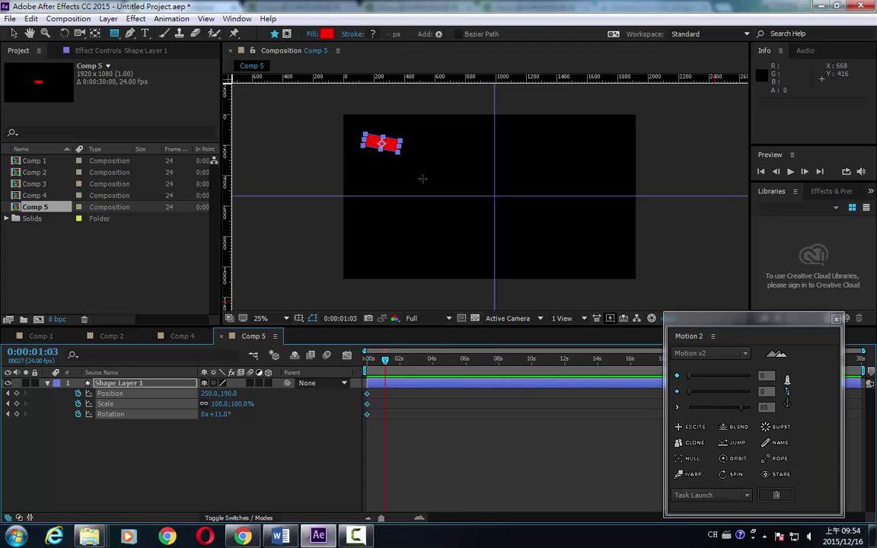
left_click(198, 447)
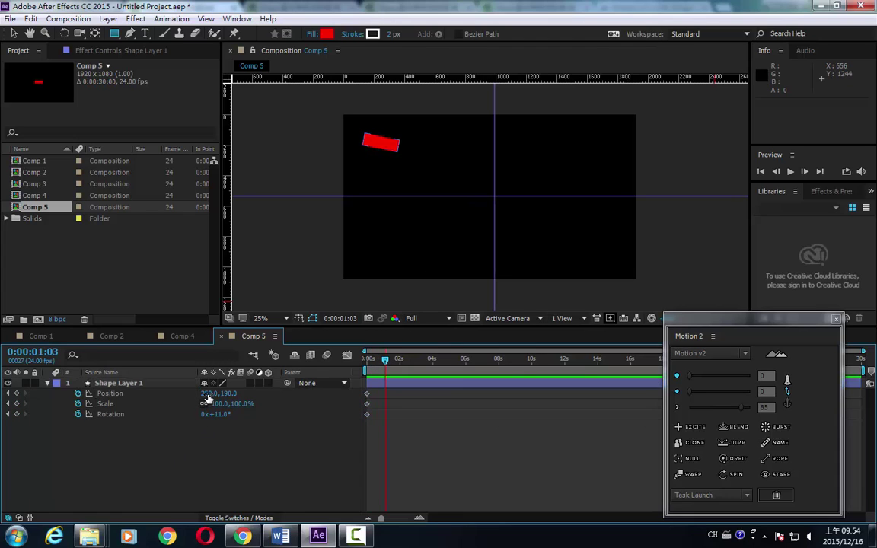
left_click_drag(208, 394, 275, 401)
left_click_drag(220, 415, 222, 415)
Step: At 0:00:00:15, add a position keyframe and raise the rectangle to 977.8, 345.1 to bend its motion path
left_click_drag(381, 367, 377, 369)
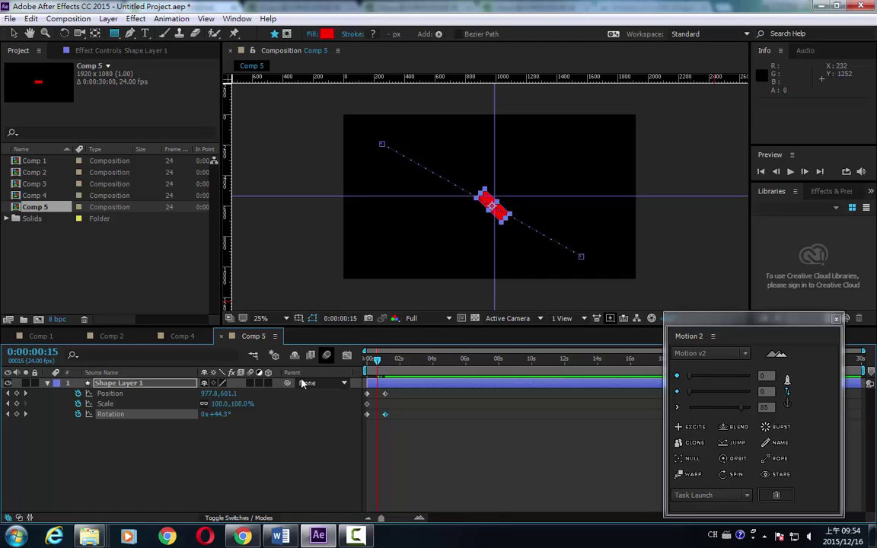
left_click(17, 393)
left_click_drag(223, 393, 57, 417)
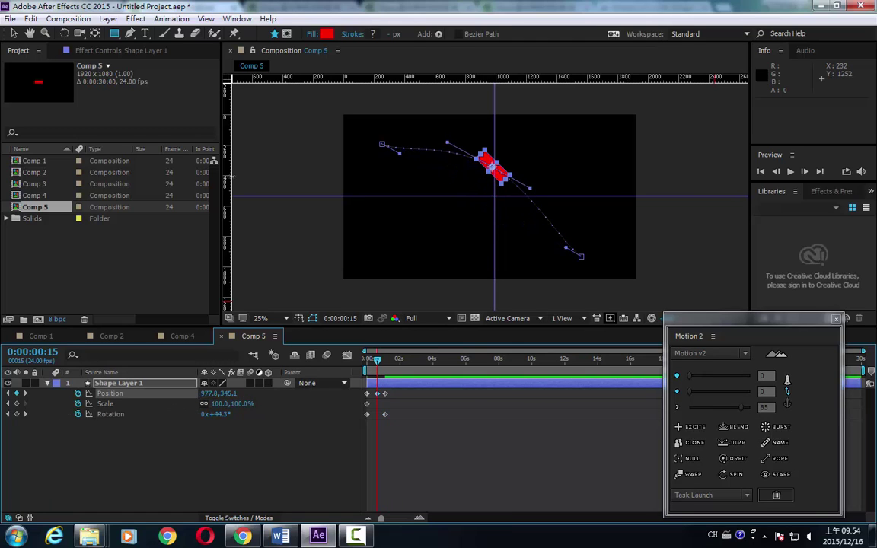
key("v")
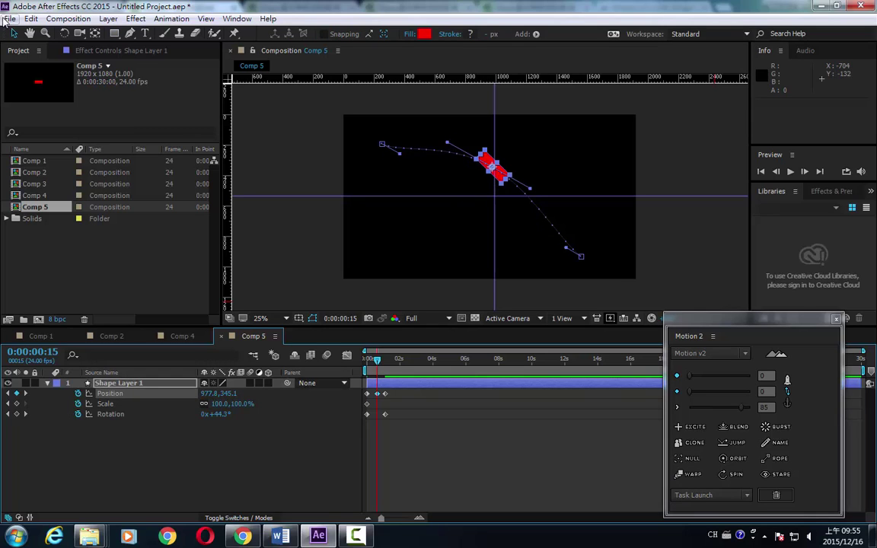
Step: Adjust the curve handles at the start and end points of the motion path to form one smooth arc
left_click_drag(400, 154, 405, 142)
left_click_drag(566, 247, 570, 234)
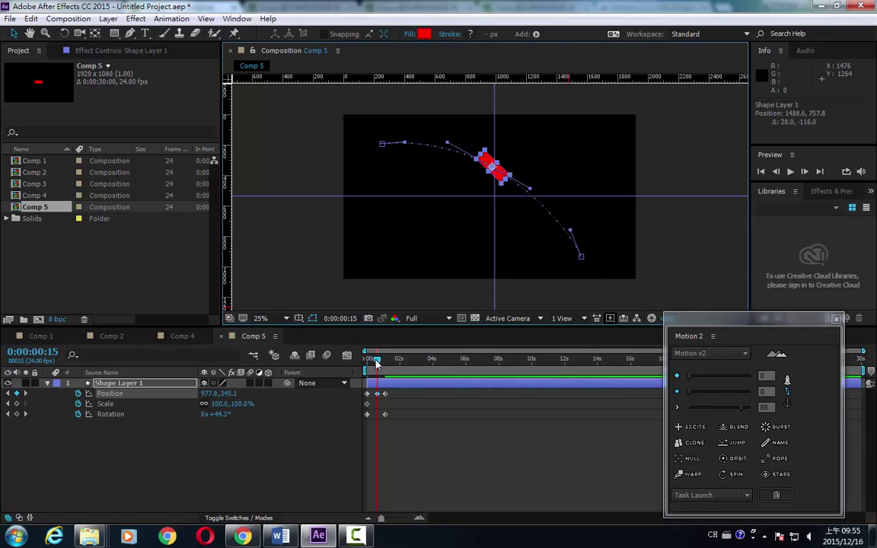
Step: Return to 0:00:00:00, apply Motion 2's Warp to the shape layer, and scrub to 0:00:00:17 to see the trail
mouse_move(377, 359)
left_mouse_down()
mouse_move(364, 364)
mouse_move(396, 366)
mouse_move(366, 364)
left_mouse_up()
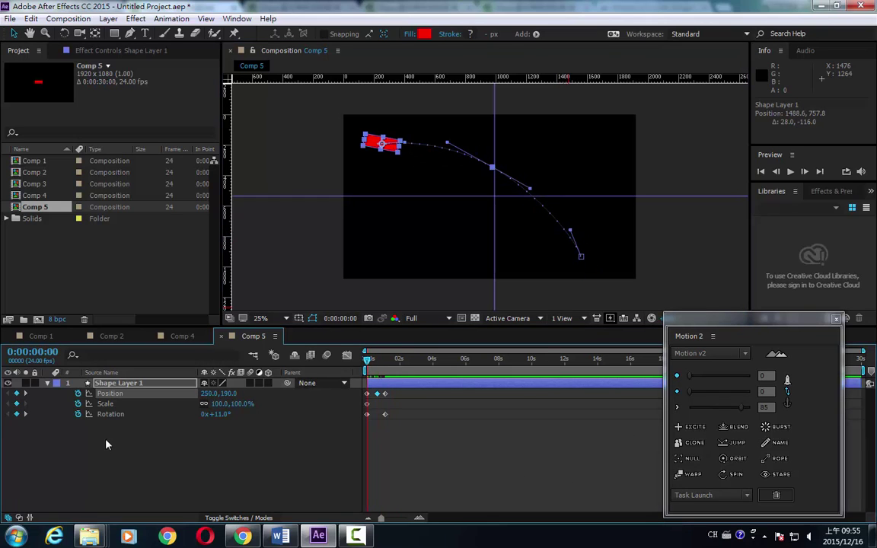
left_click(694, 476)
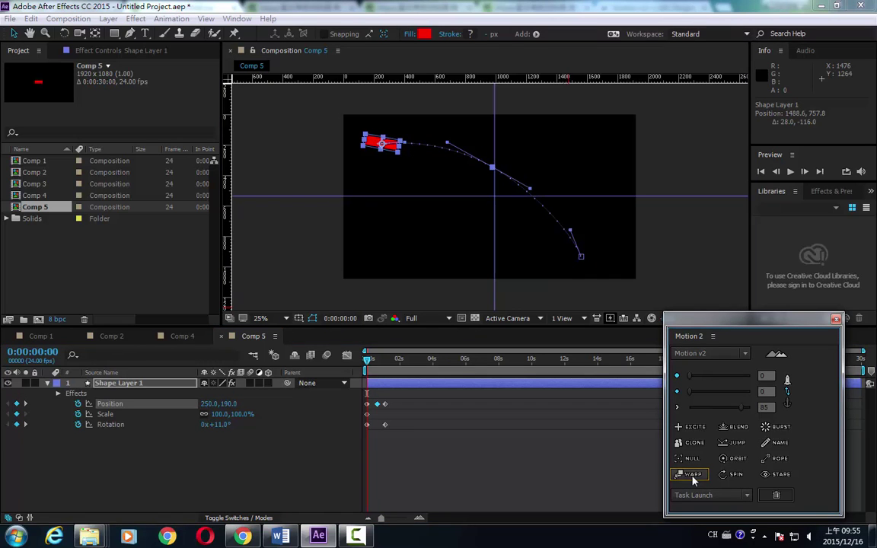
mouse_move(367, 362)
left_mouse_down()
mouse_move(387, 367)
mouse_move(360, 365)
mouse_move(393, 365)
mouse_move(376, 362)
left_mouse_up()
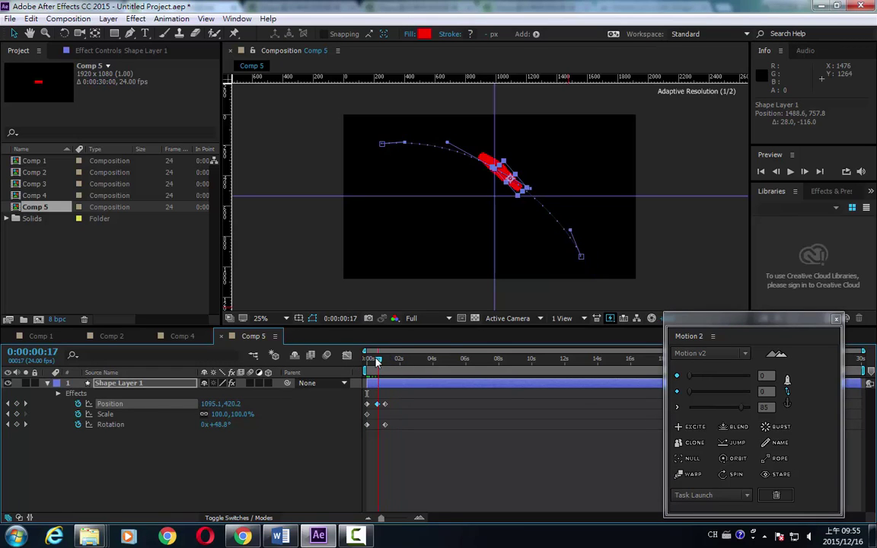
Step: In the Warp Time effect, set Number Of Echoes to 40, Starting Intensity to 0.75 and Decay to 16.86
left_click(120, 50)
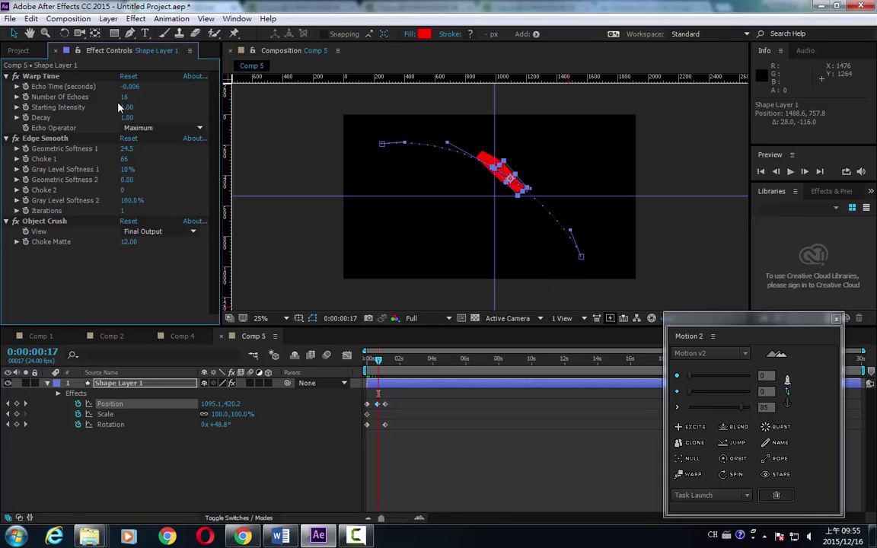
left_click(16, 97)
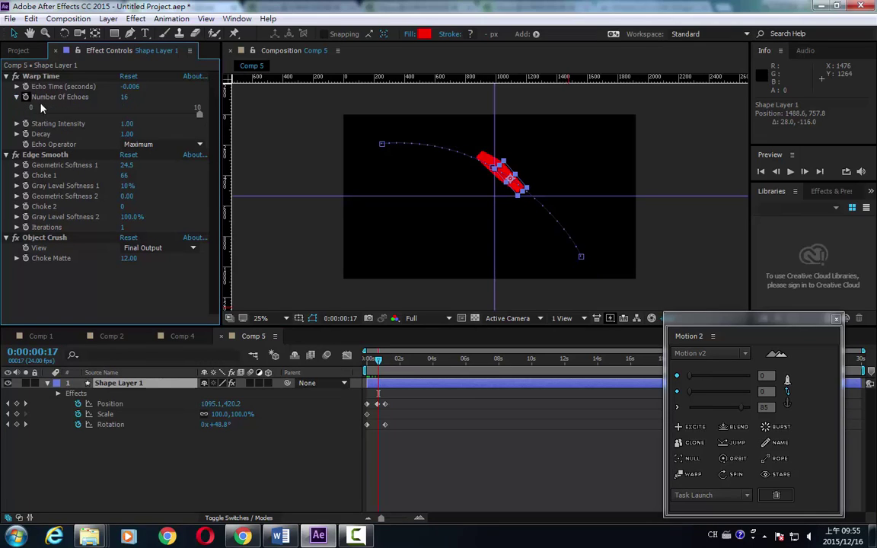
left_click_drag(127, 99, 120, 123)
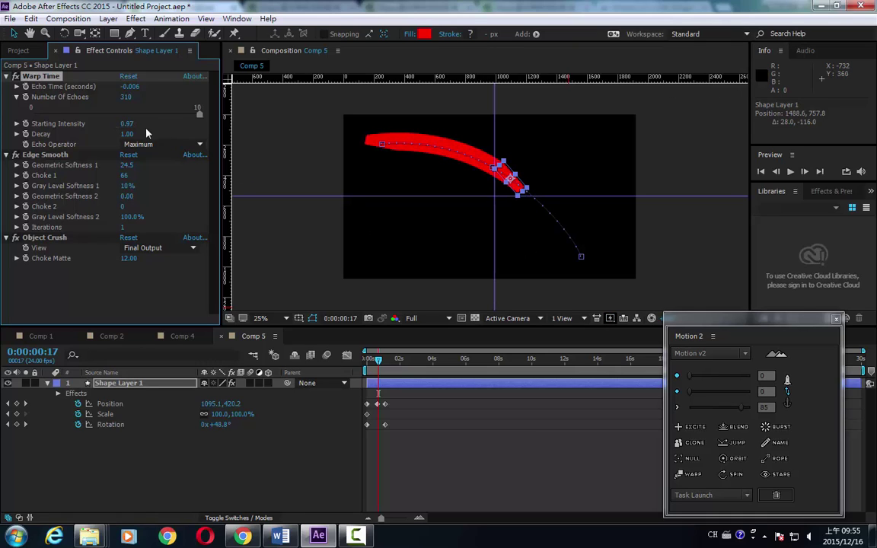
left_click_drag(128, 124, 113, 123)
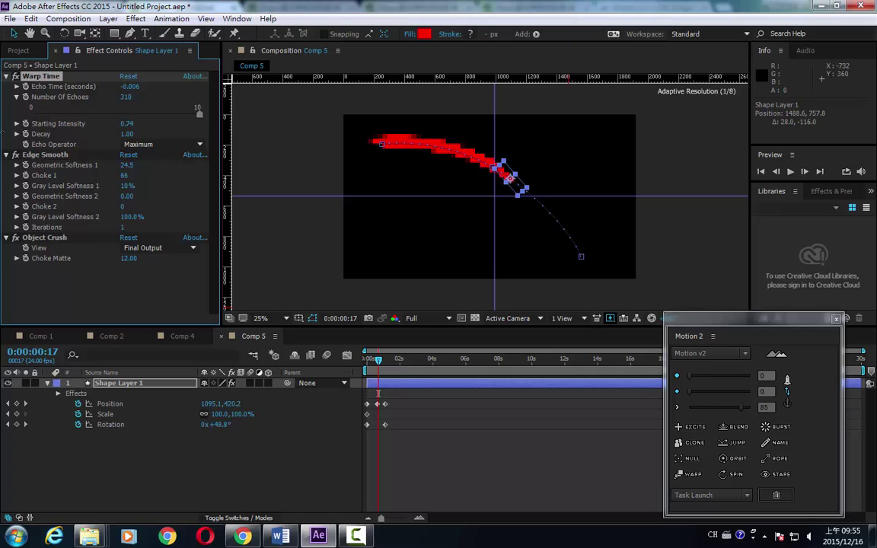
left_click_drag(2, 132, 4, 132)
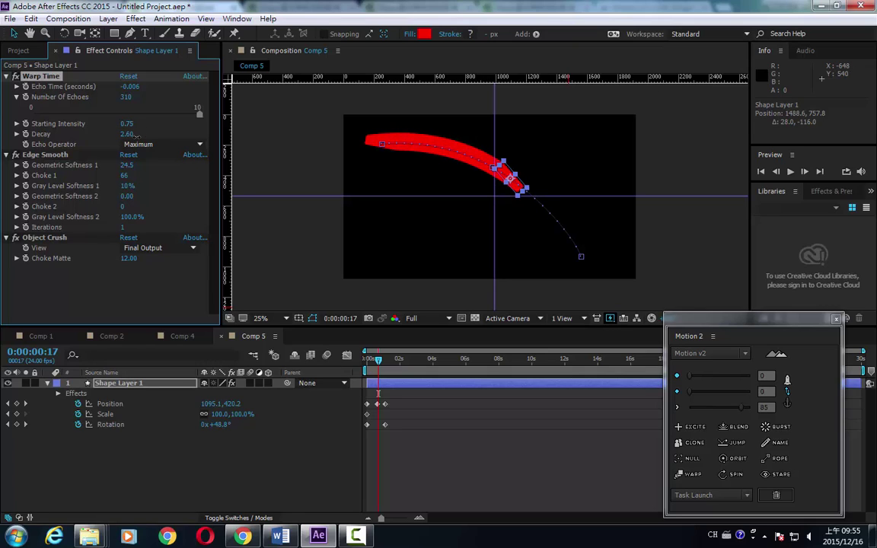
left_click_drag(136, 134, 205, 140)
mouse_move(274, 138)
left_mouse_down()
mouse_move(362, 144)
mouse_move(307, 149)
left_mouse_up()
left_click_drag(110, 139, 3, 126)
left_click_drag(127, 99, 104, 102)
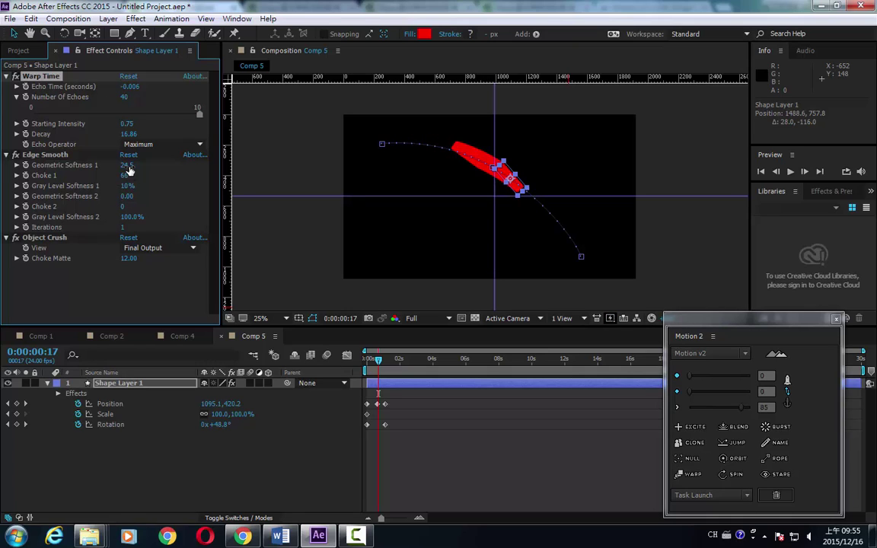
Step: Set Edge Smooth's Geometric Softness 1 to 48.5 and preview the warped animation from 0:00:00:00
left_click_drag(126, 164, 141, 166)
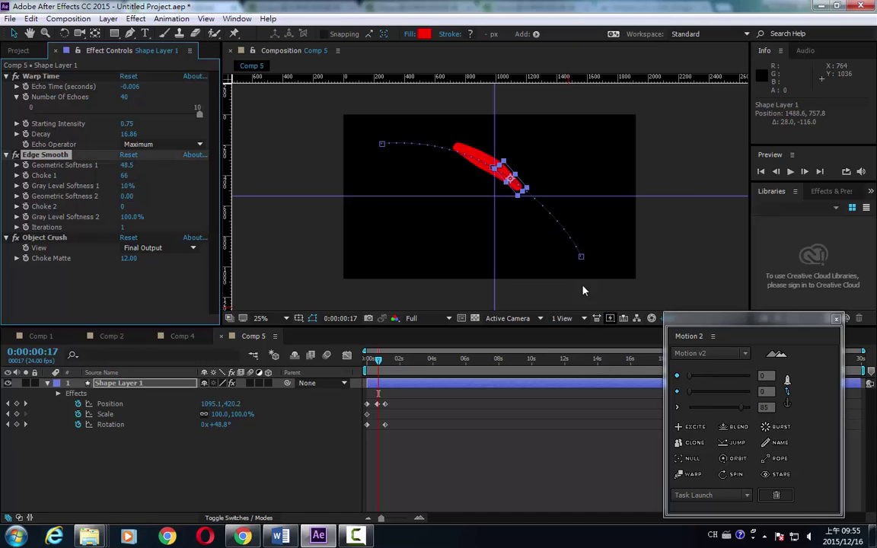
left_click(793, 174)
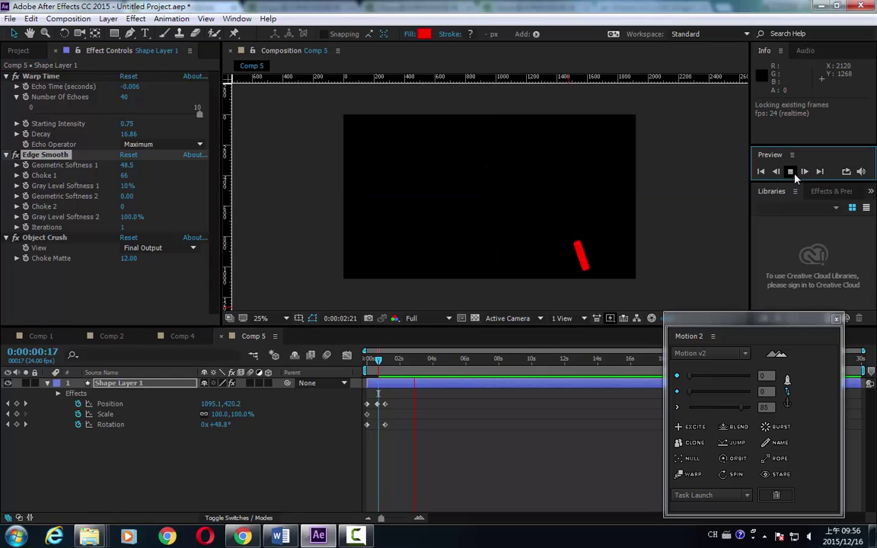
left_click(792, 174)
key("space")
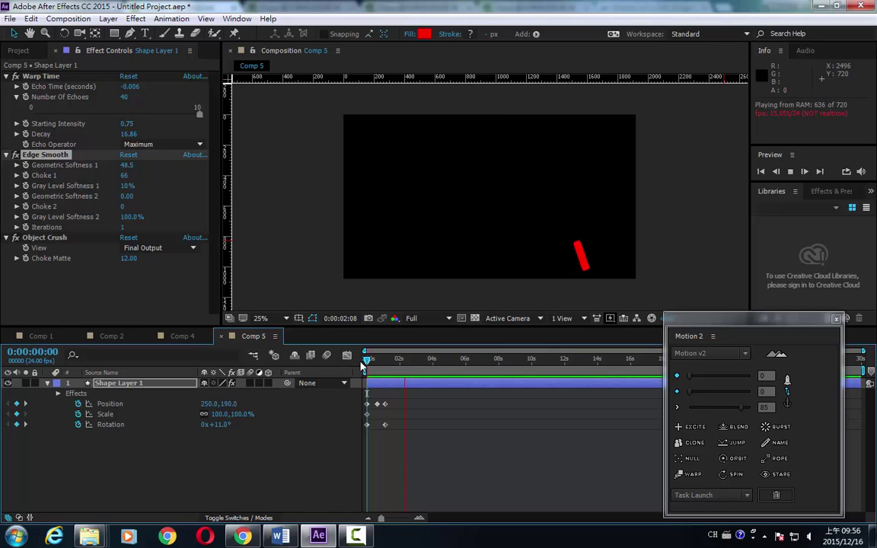
left_click(212, 473)
left_click(104, 300)
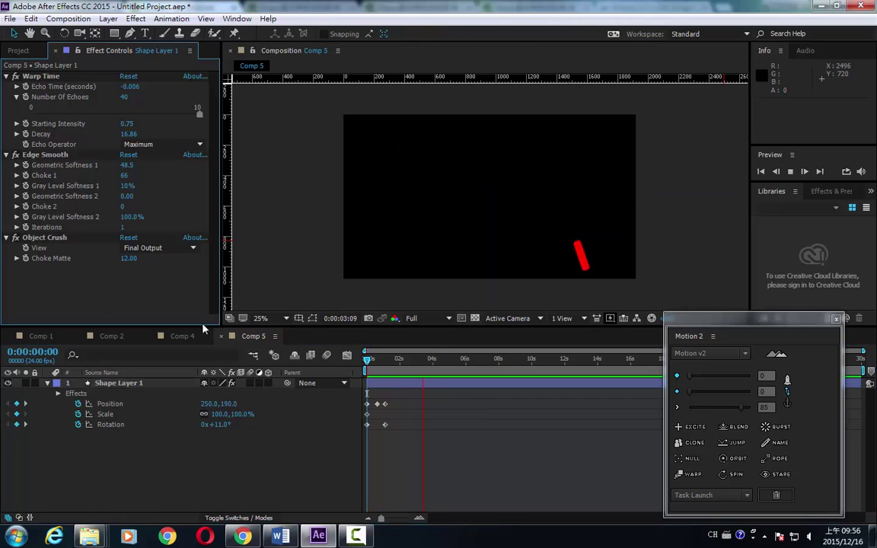
key("space")
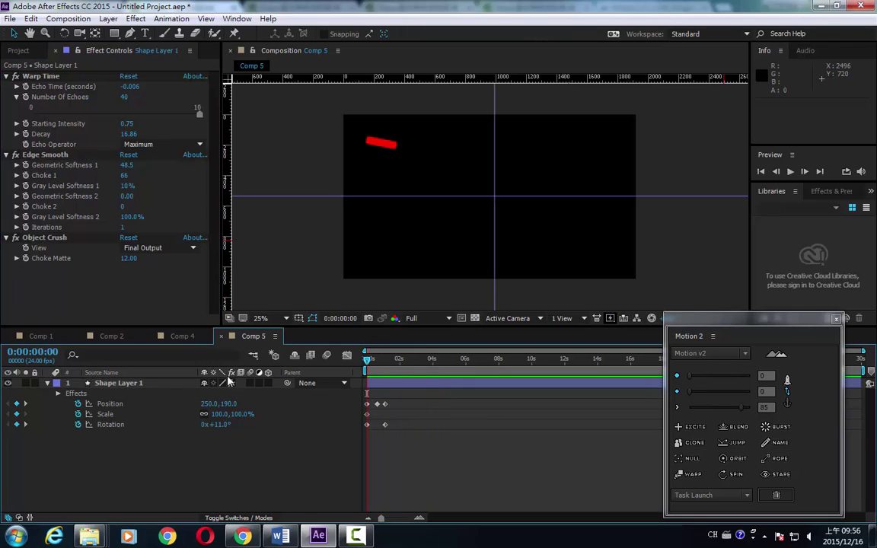
Step: Create another composition with the default settings and add a yellow solid 10 px wide and 500 px high
left_click(106, 270)
key("ctrl+n")
key("Return")
key("ctrl+y")
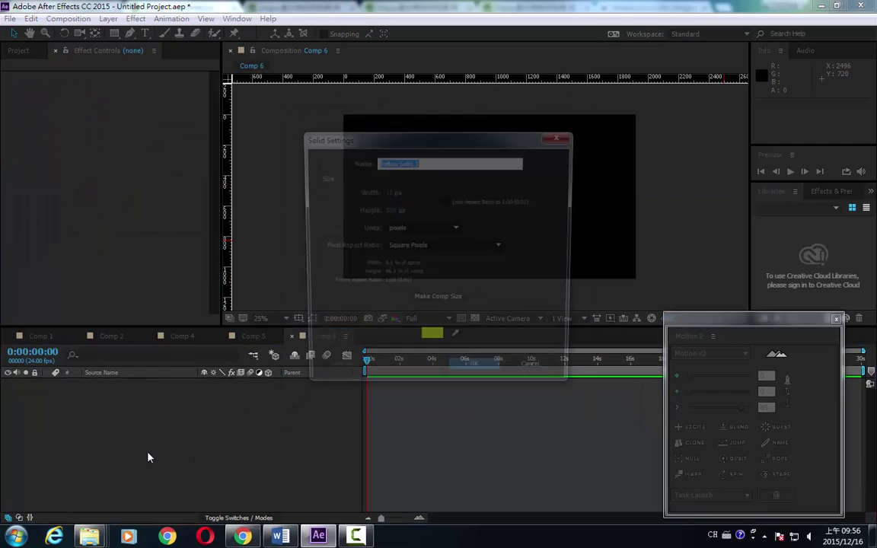
key("Return")
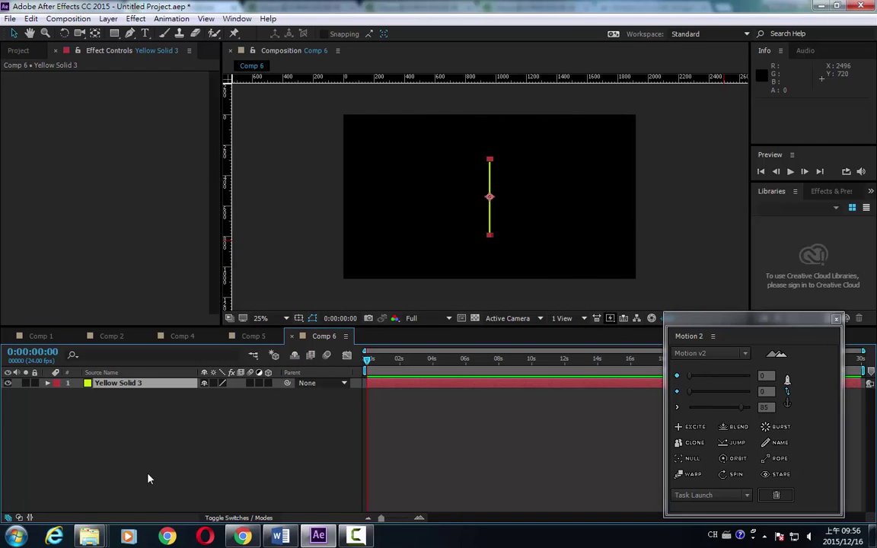
Step: Set the yellow solid's width to 100 px
key("ctrl+shift+y")
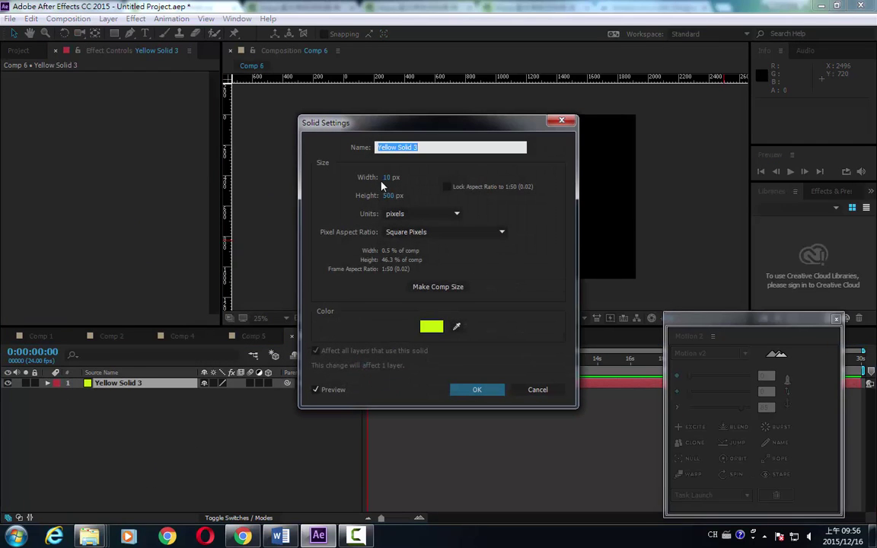
left_click(389, 177)
type("100")
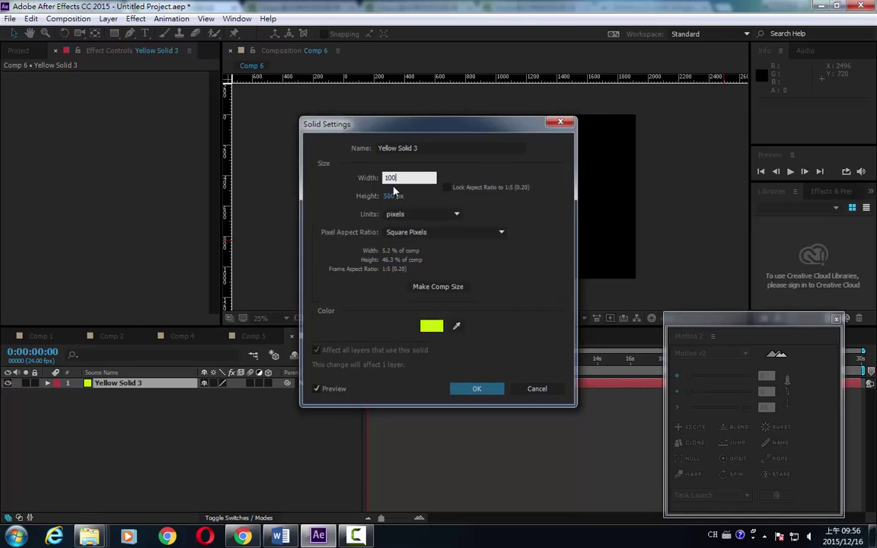
key("Return")
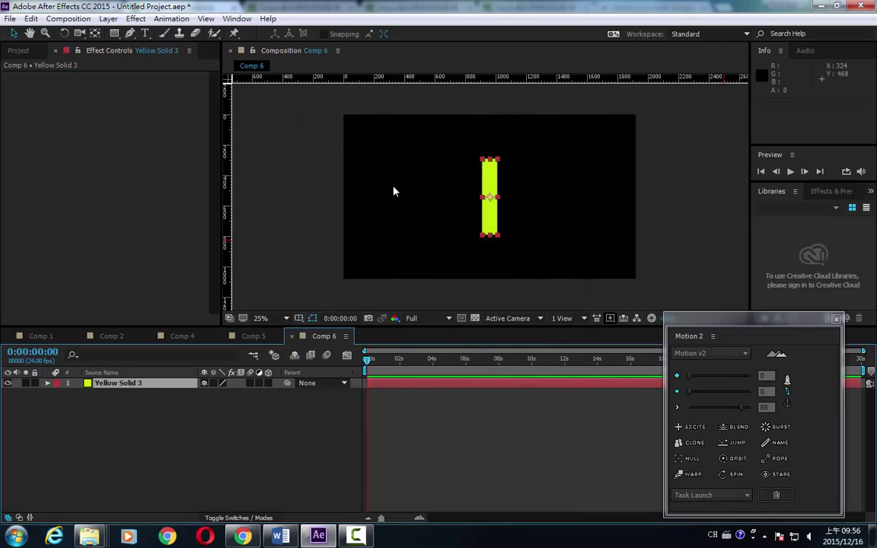
Step: Apply Motion 2's Spin to the yellow solid, preview it, and set the Spins /sec angle to 4x+261°
left_click(728, 475)
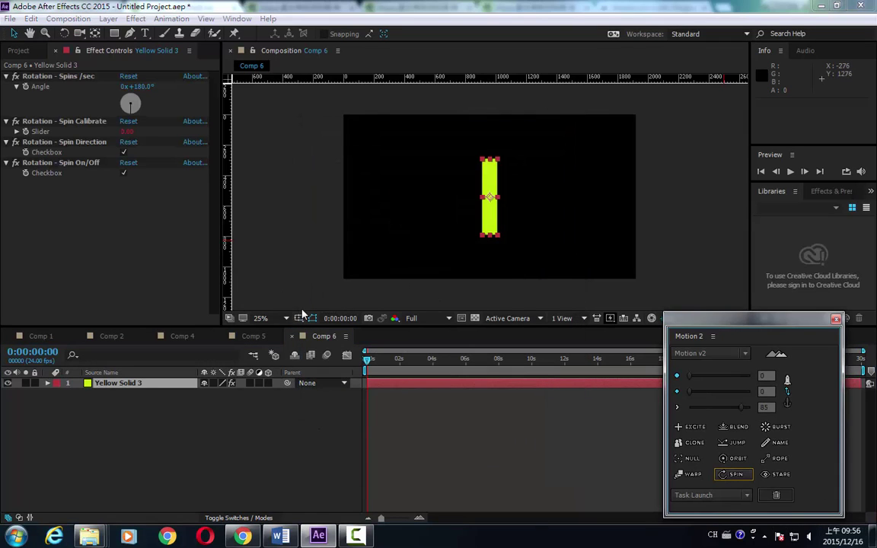
key("space")
key("space")
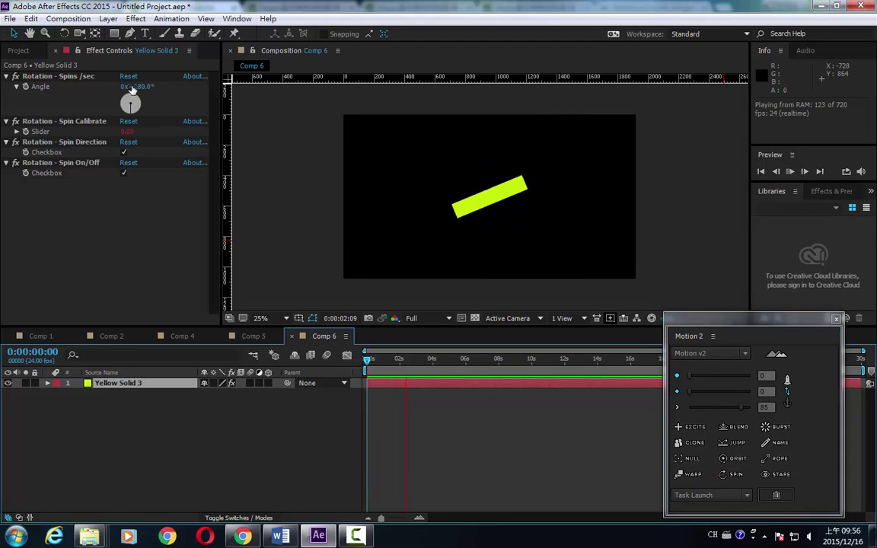
left_click(129, 112)
left_click_drag(129, 111, 139, 141)
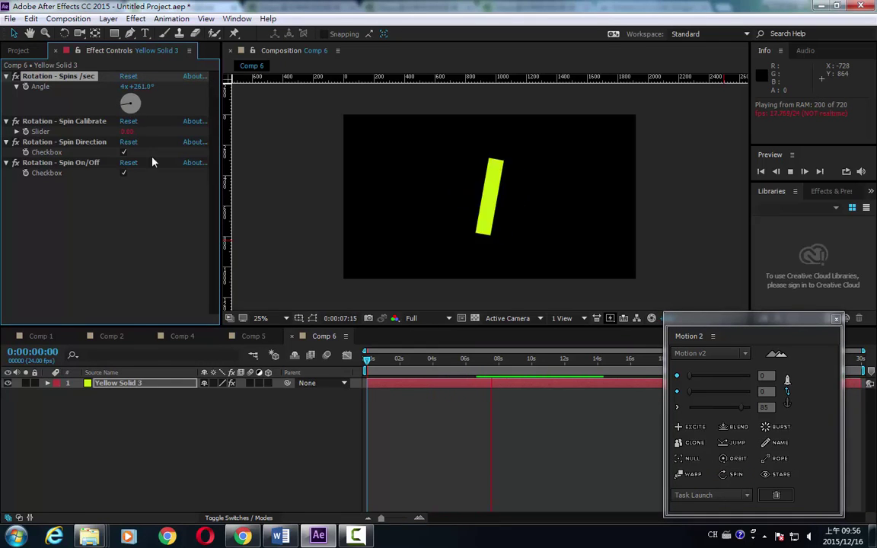
Step: Enable motion blur for both the composition and the yellow solid layer
left_click(329, 358)
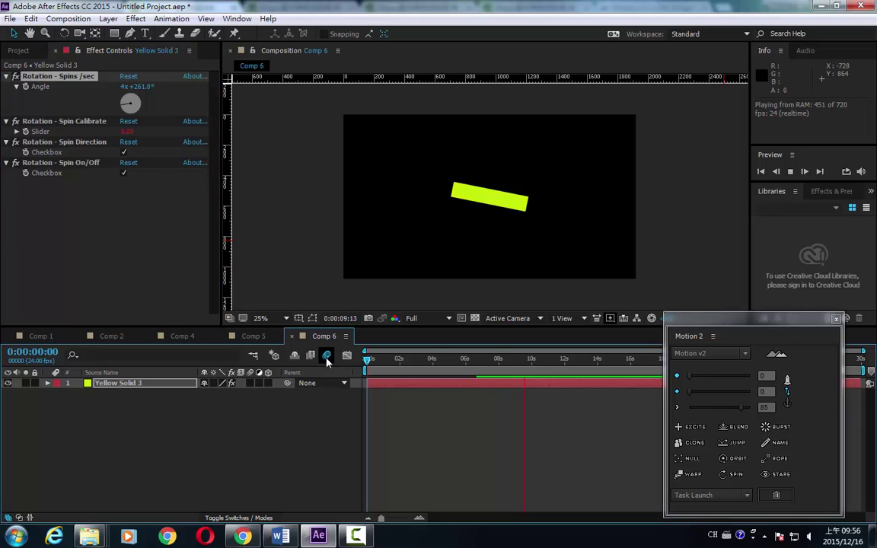
left_click(251, 383)
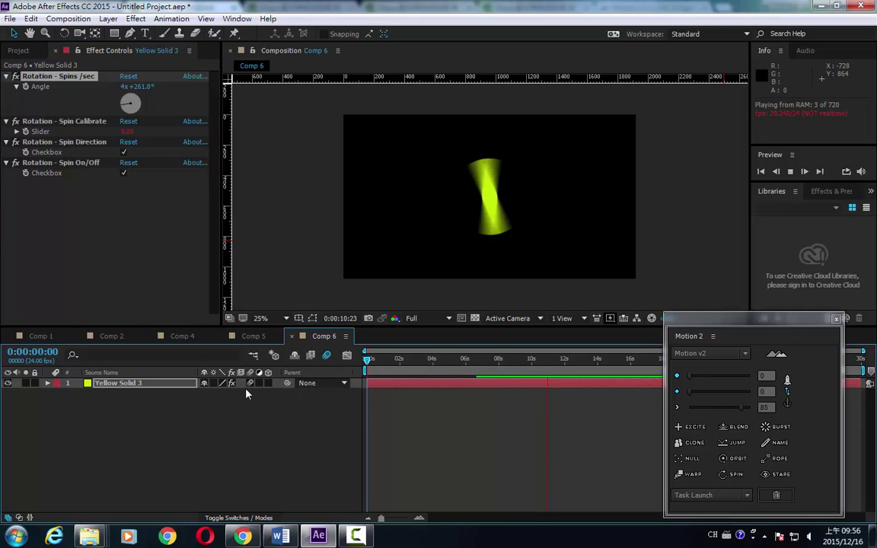
left_click(119, 230)
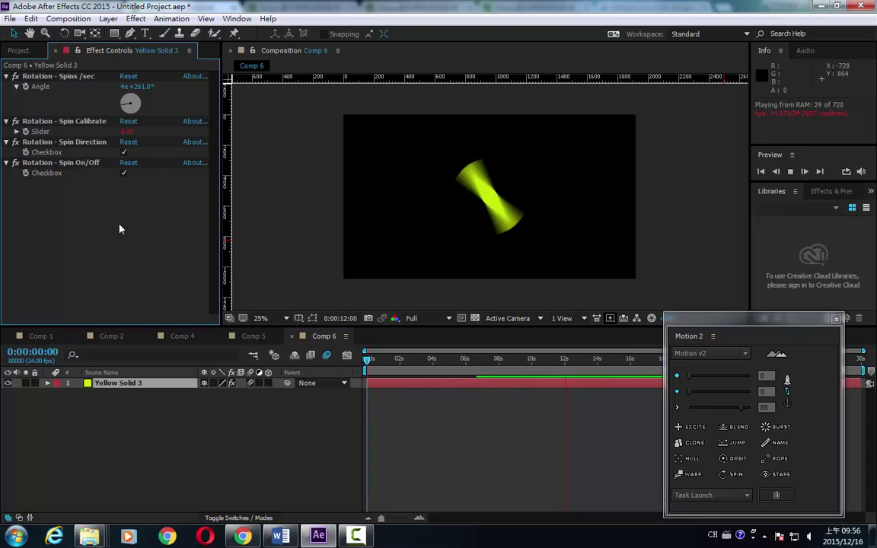
Step: Raise the Spin Calibrate slider and switch off the Spin Direction and Spin On/Off checkboxes
left_click_drag(127, 131, 160, 133)
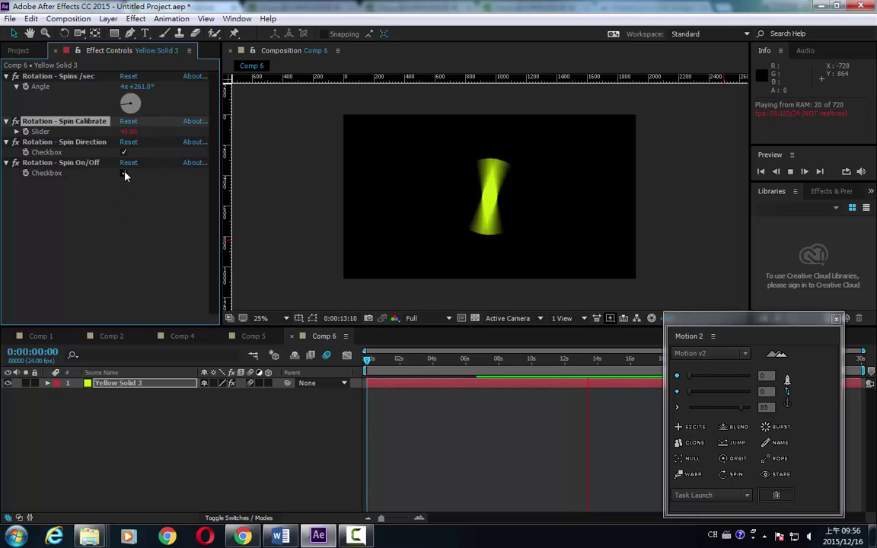
left_click(122, 152)
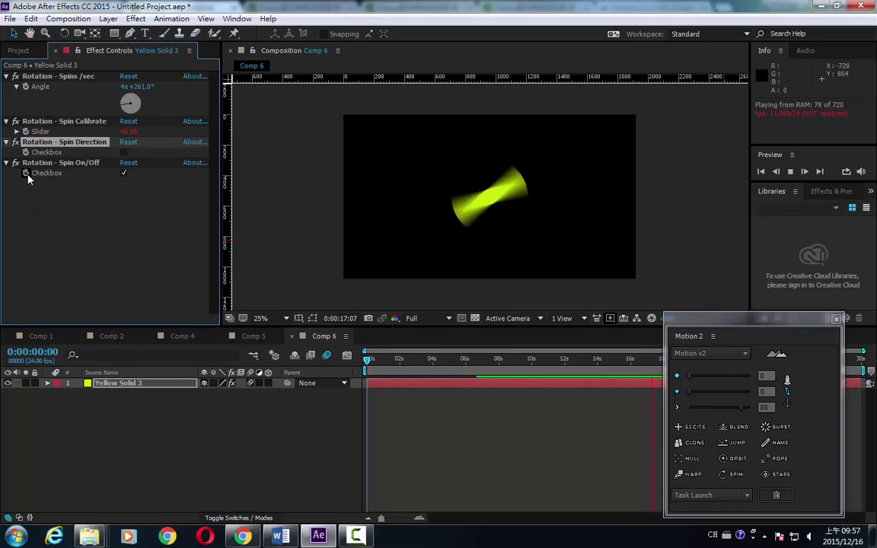
left_click(123, 174)
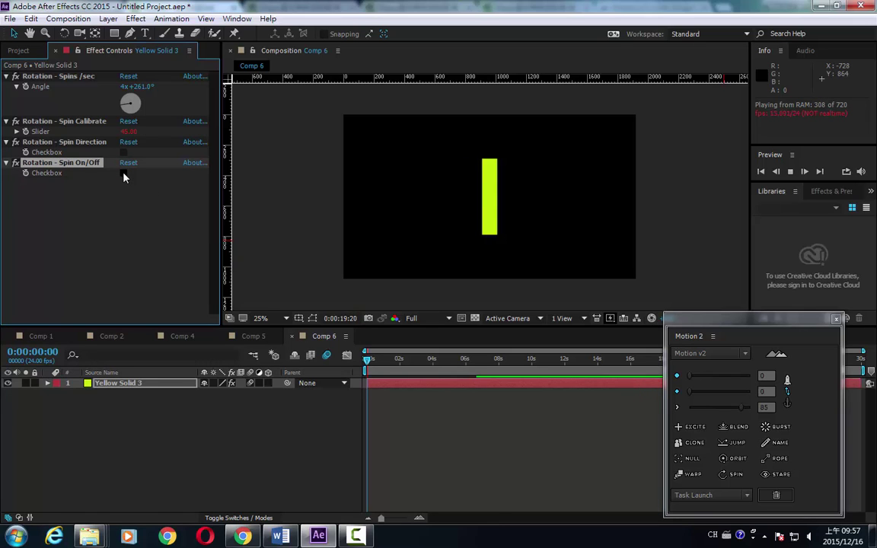
left_click(118, 289)
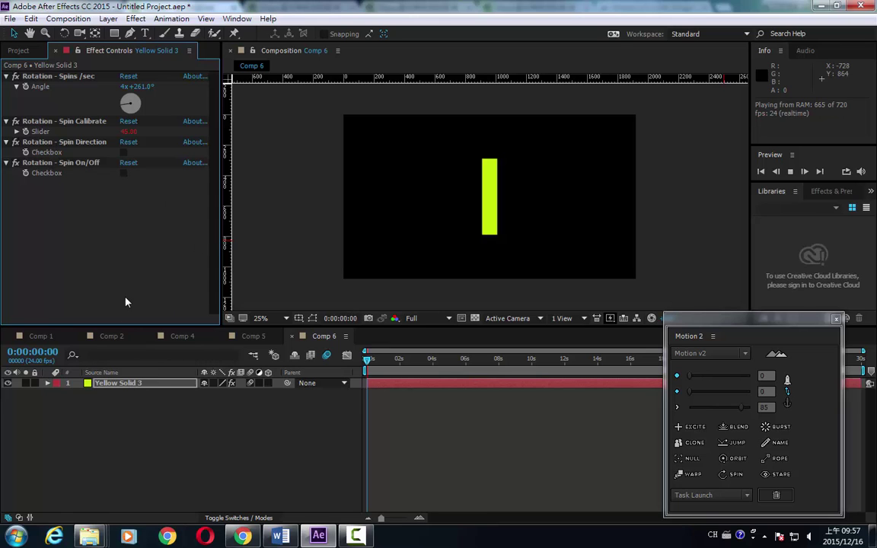
Step: Create a further composition with the default settings and add a yellow solid measuring 100 by 500 px
left_click(144, 432)
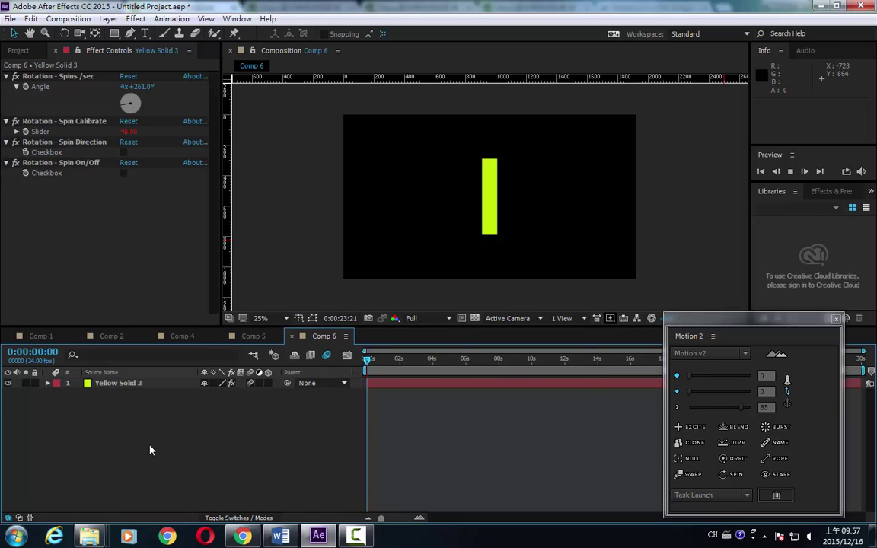
key("ctrl+n")
key("Return")
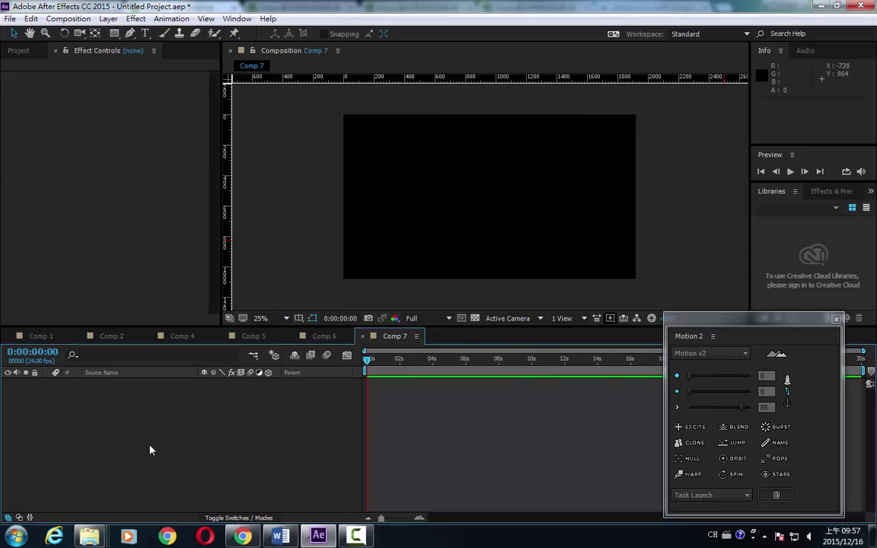
key("ctrl+y")
left_click(476, 377)
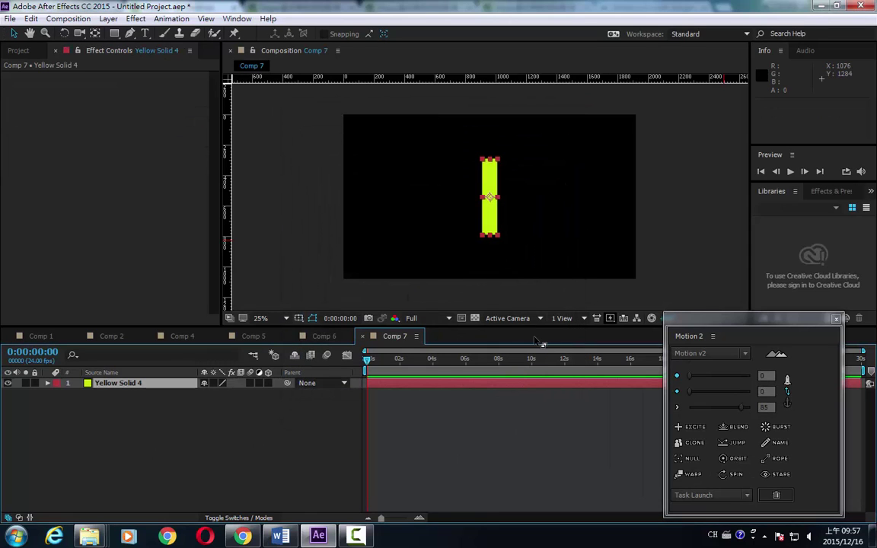
Step: Change the yellow solid's colour to cyan and set its height to 100 px
key("ctrl+shift+y")
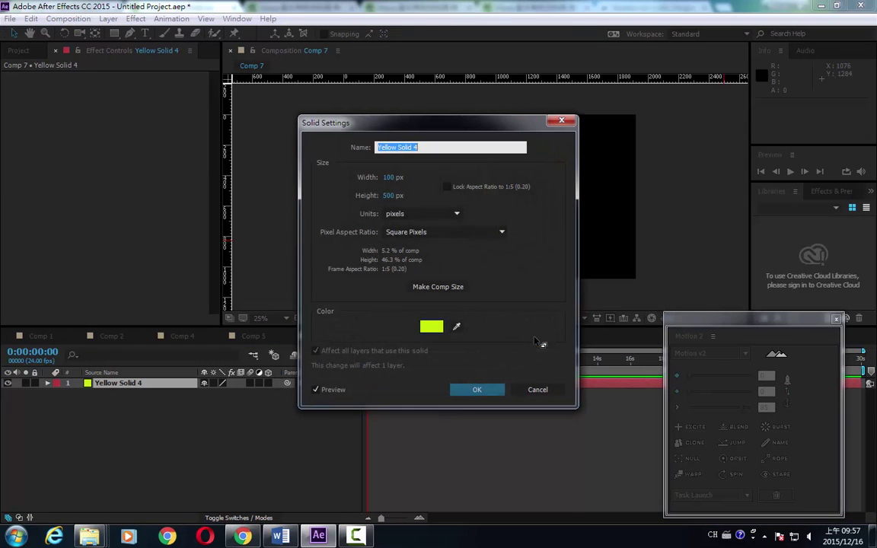
left_click(431, 327)
left_click_drag(463, 251, 462, 272)
left_click(561, 195)
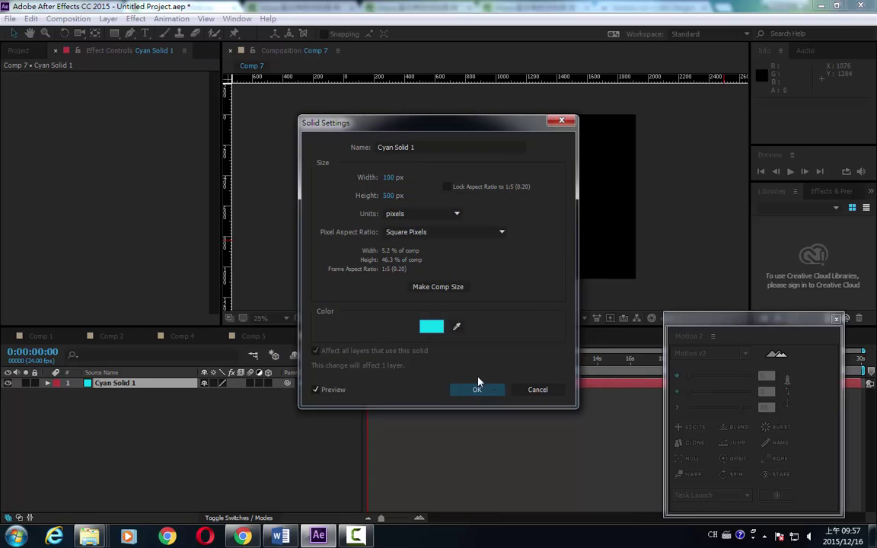
left_click(390, 197)
type("100")
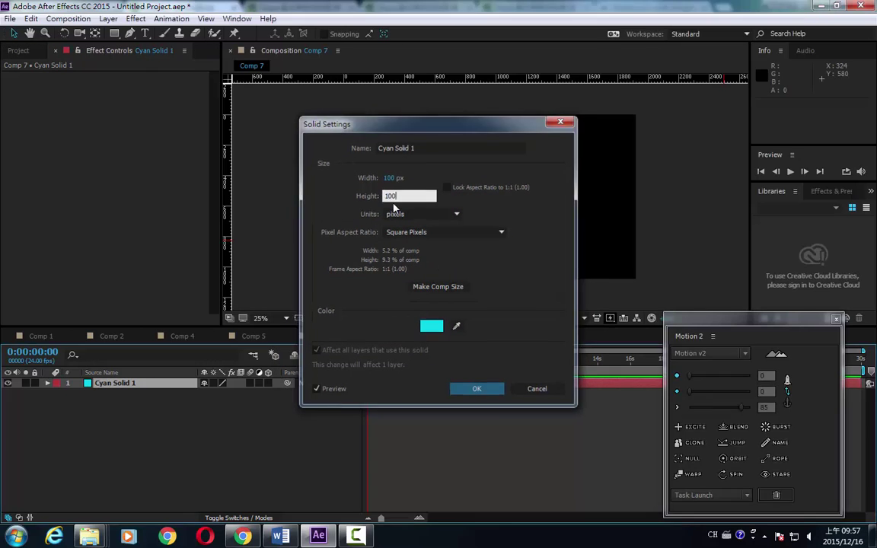
key("Return")
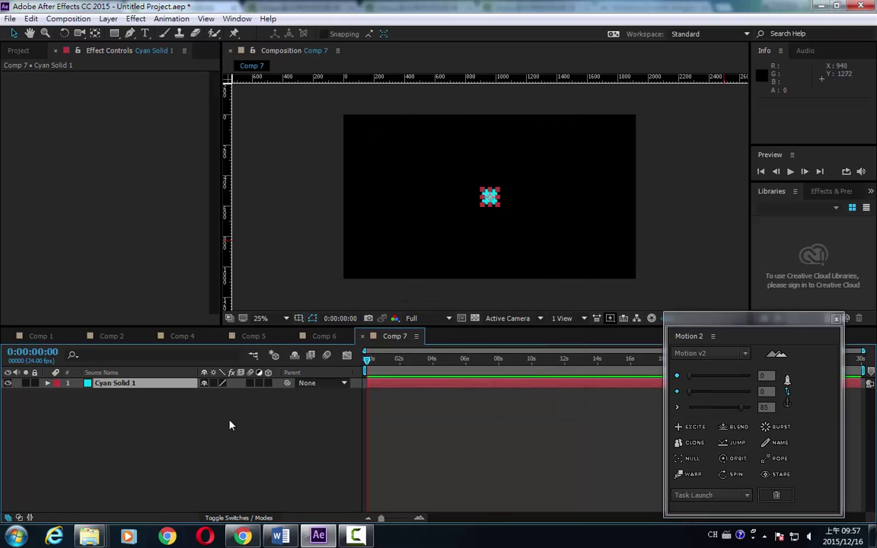
Step: Add a second cyan solid measuring 100 by 500 px and move it well to the left of the square
key("ctrl+y")
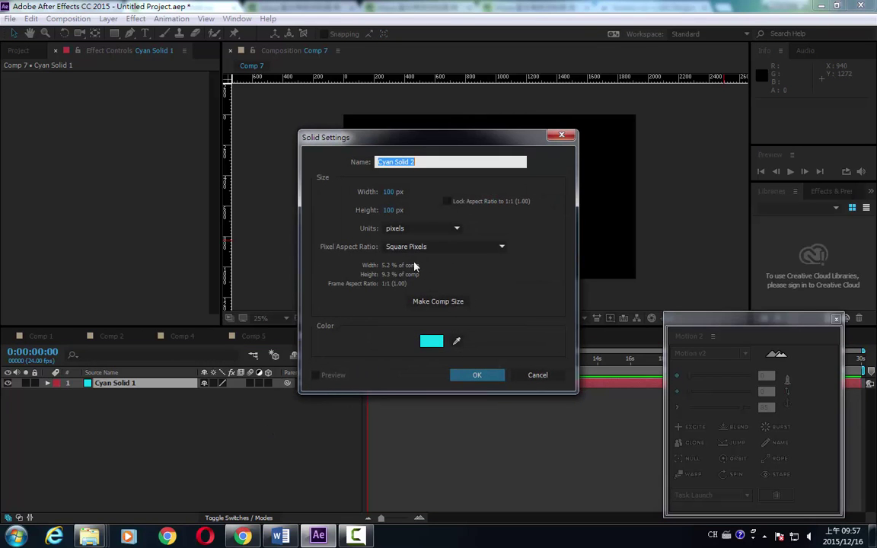
left_click(392, 210)
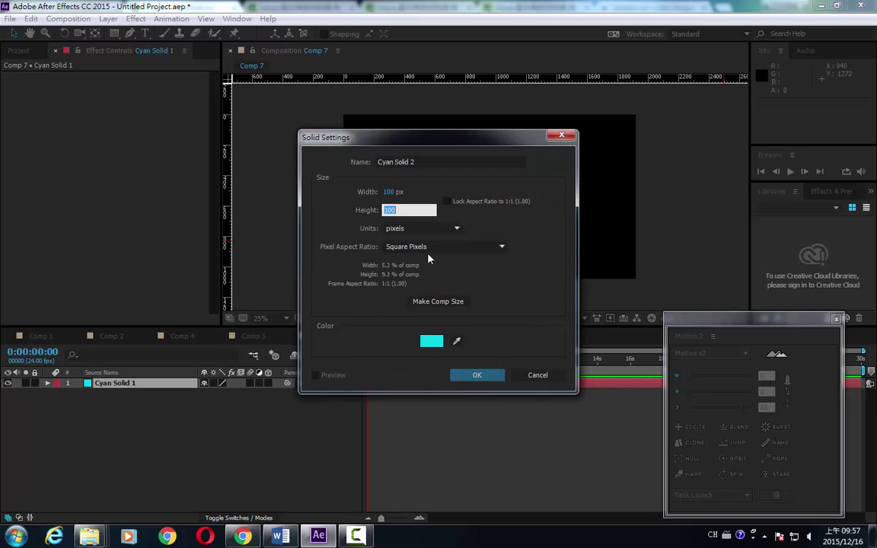
type("500")
left_click(470, 375)
left_click_drag(487, 215, 394, 234)
left_click(151, 440)
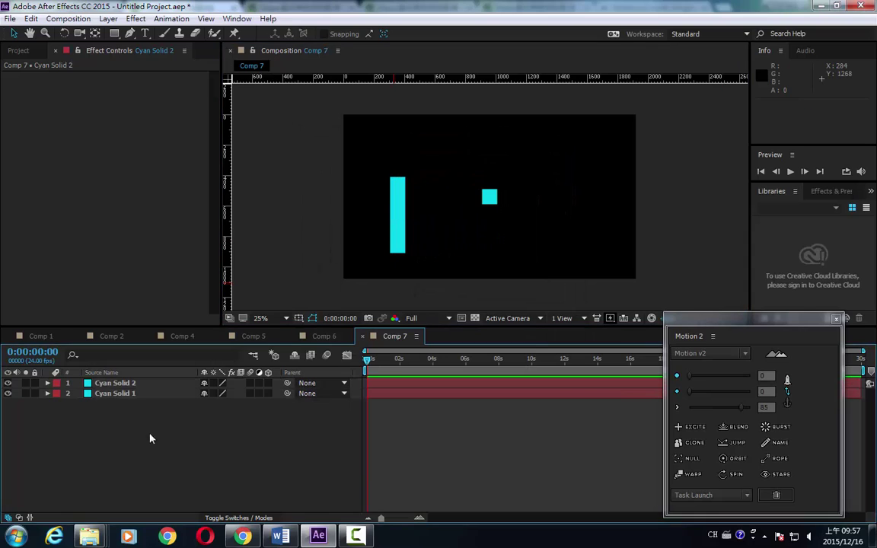
Step: Apply Motion 2's Stare to the tall solid with Cyan Solid 1 as target, and move the square near the composition's right edge
left_click(119, 395)
left_click(126, 382)
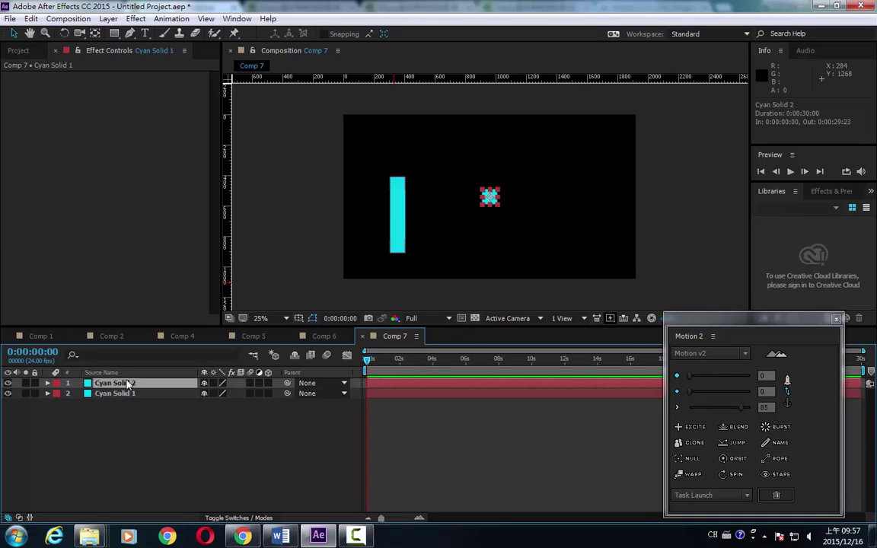
left_click(128, 384)
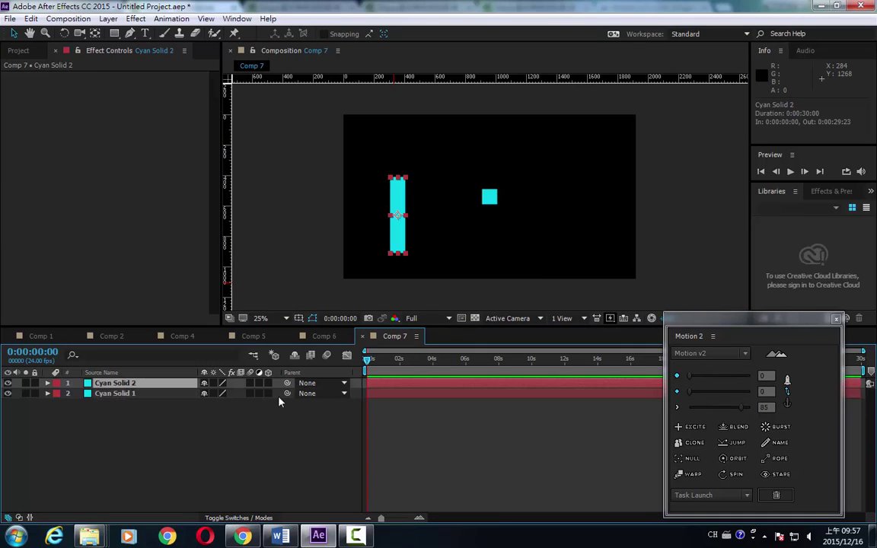
left_click(782, 474)
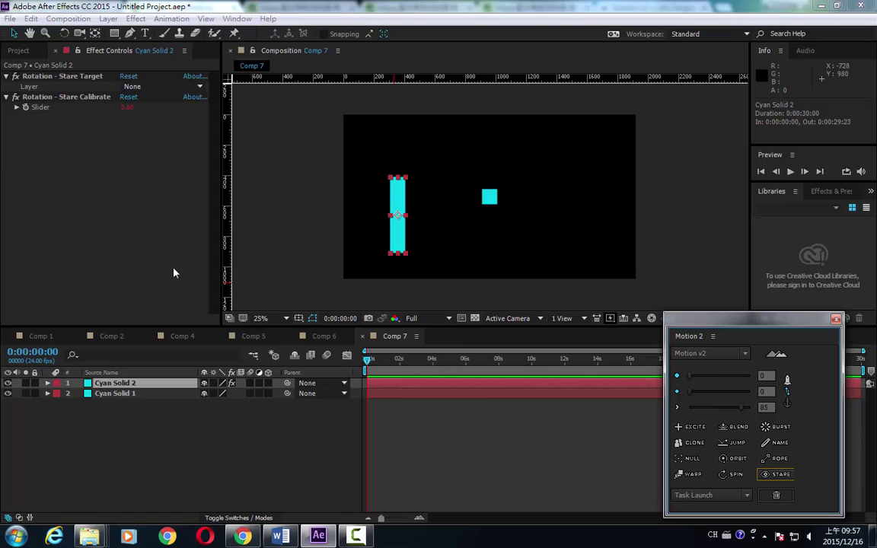
left_click(167, 86)
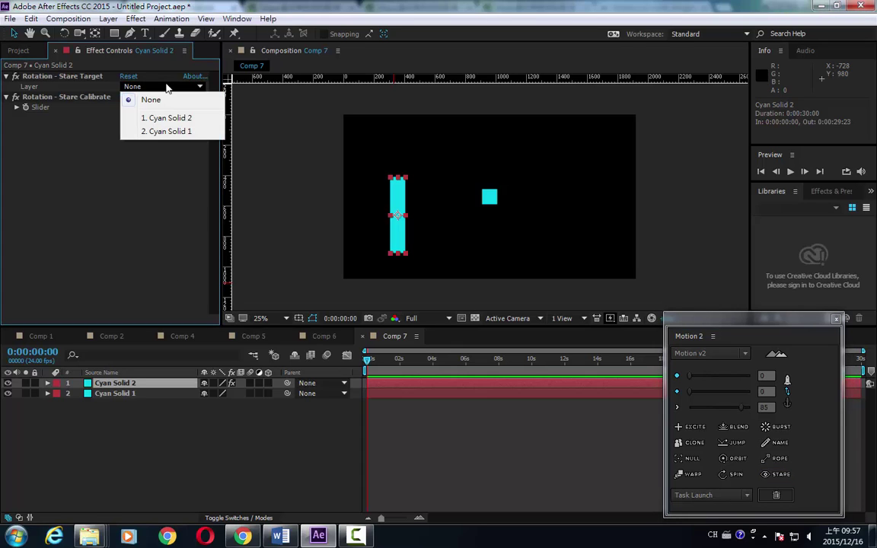
left_click(170, 131)
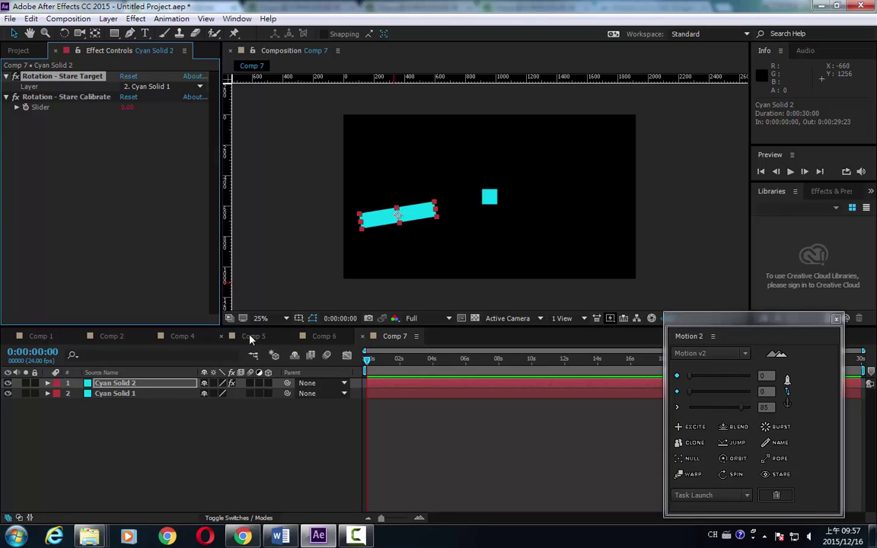
left_click_drag(490, 197, 437, 122)
left_click_drag(516, 188, 632, 189)
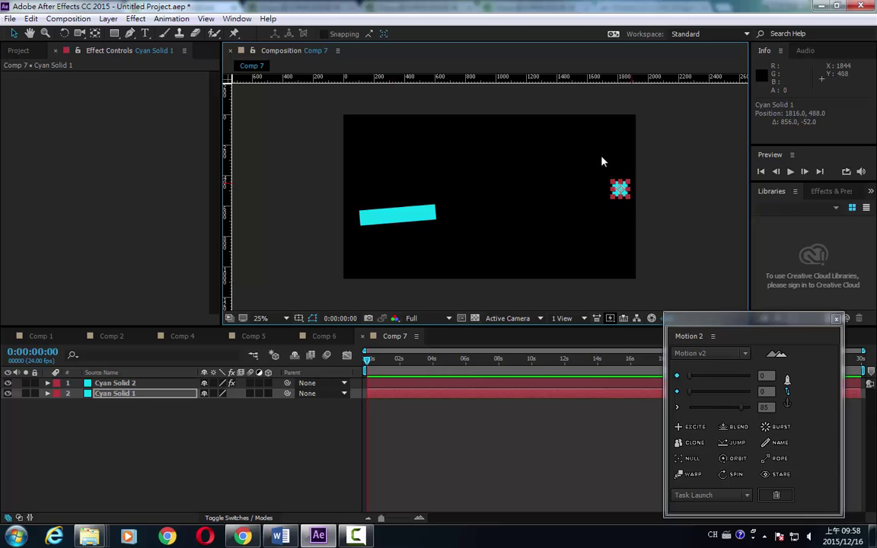
left_click(355, 536)
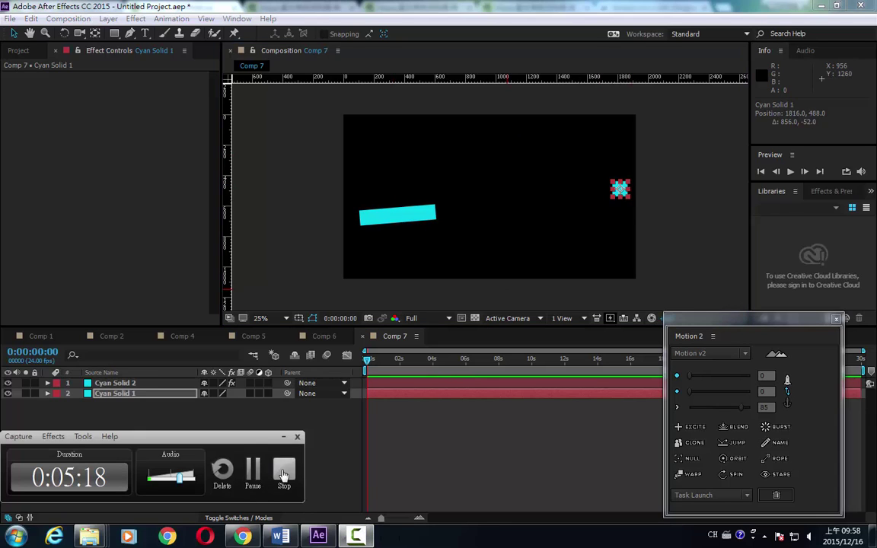
left_click(283, 474)
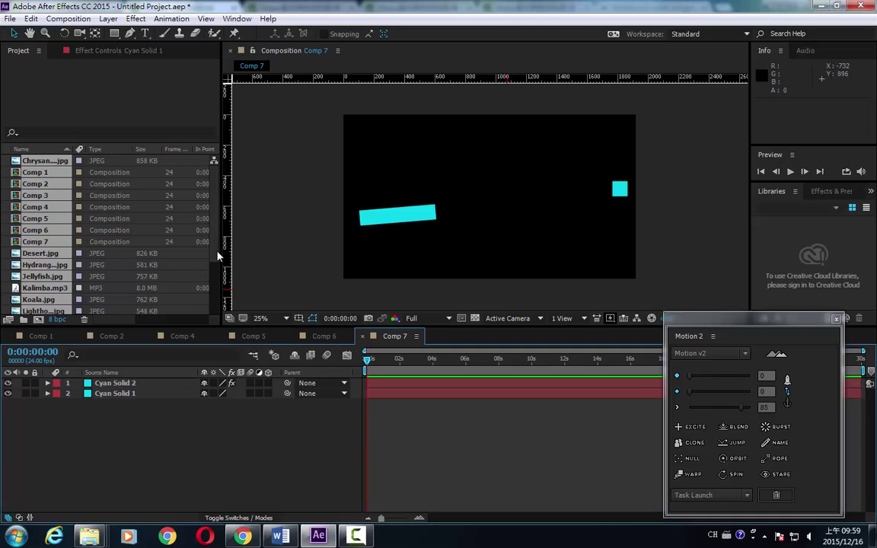
Step: Sort all the selected project items into folders with Motion 2's Sort task
scroll(216, 290, "down", 3)
left_click(75, 214)
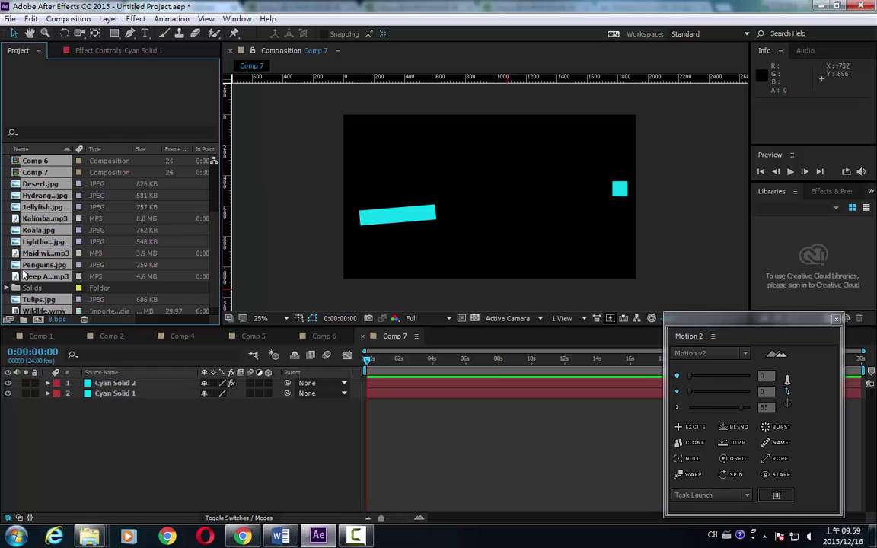
scroll(46, 225, "down", 1)
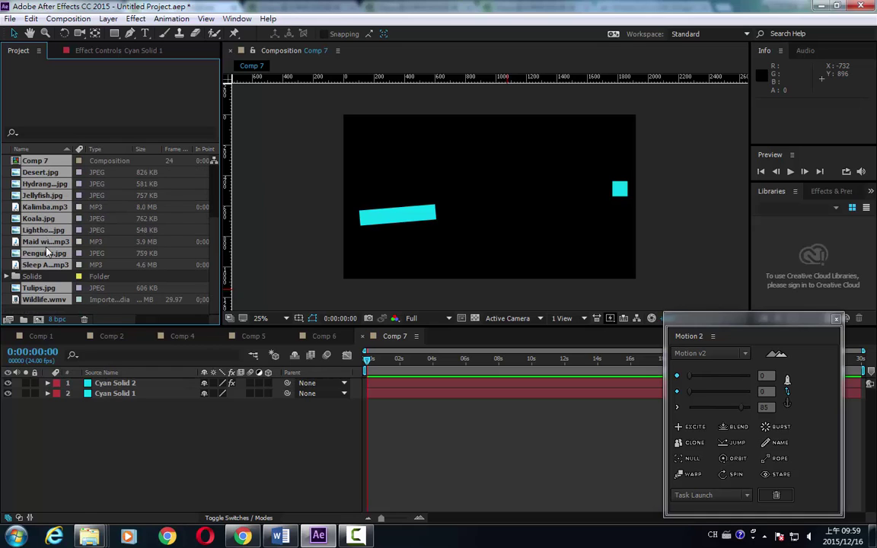
scroll(46, 251, "up", 3)
scroll(46, 251, "down", 3)
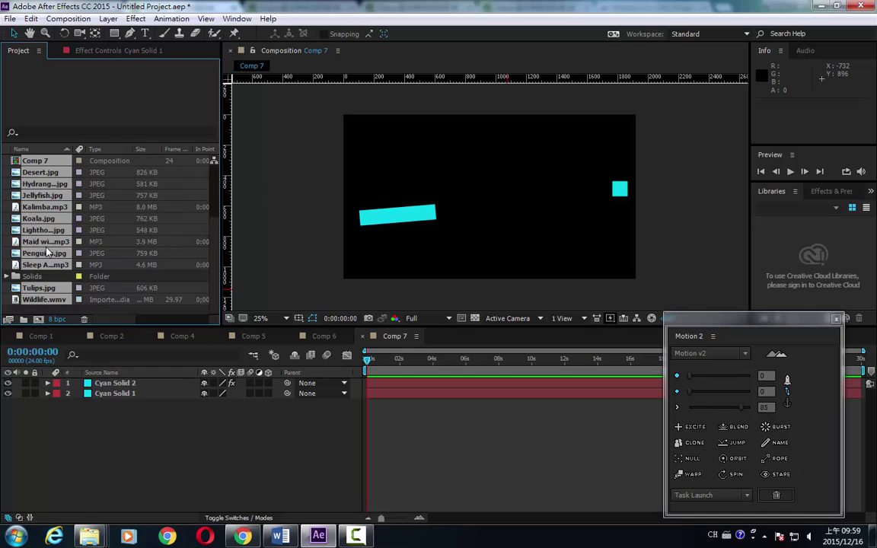
left_click(711, 496)
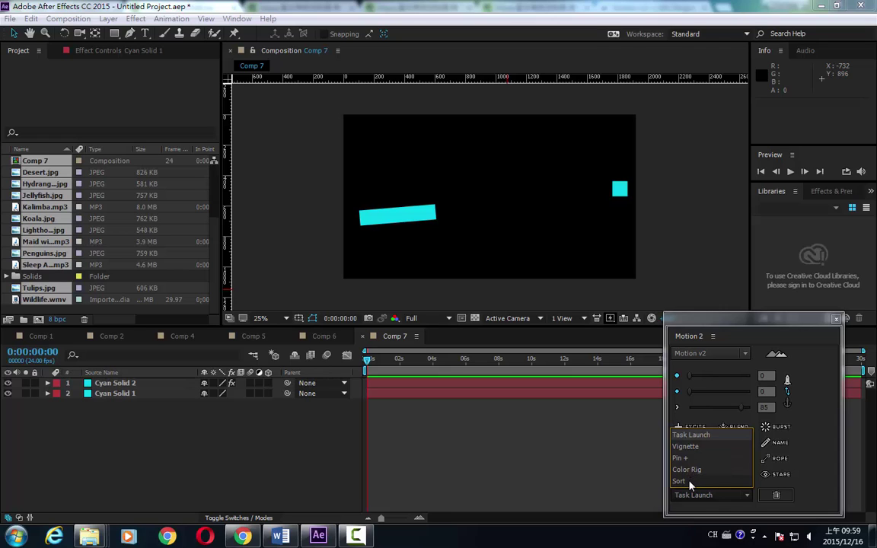
left_click(690, 483)
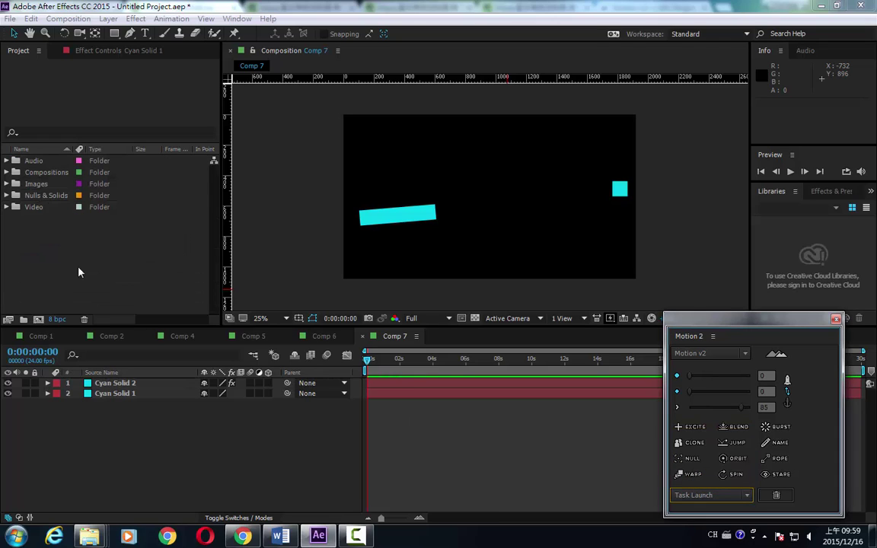
Step: Examine the contents of the Audio, Compositions, Nulls & Solids and Video folders in the project
left_click(6, 161)
left_click(6, 161)
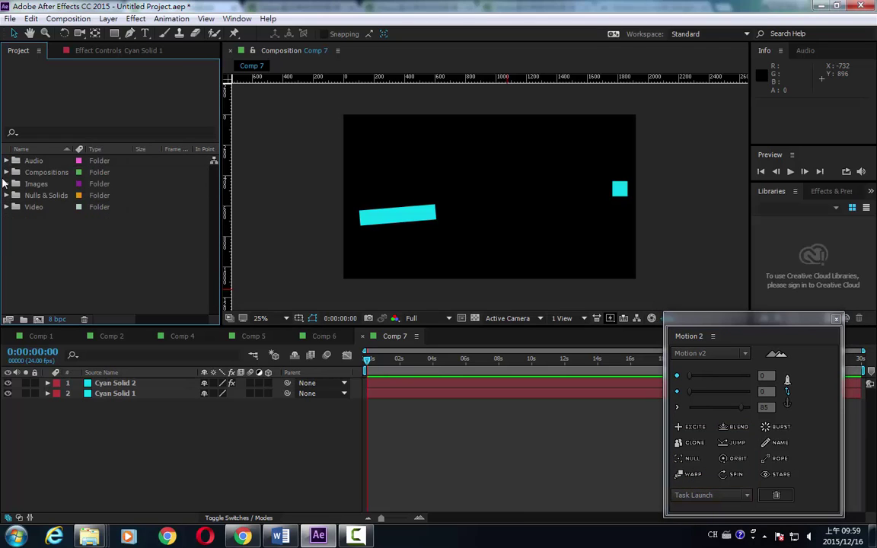
left_click(6, 173)
left_click(6, 173)
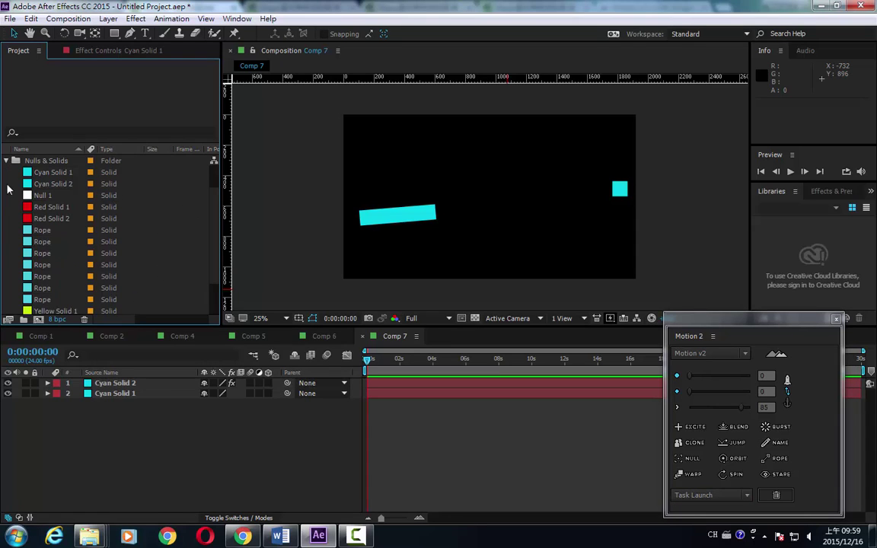
left_click(6, 160)
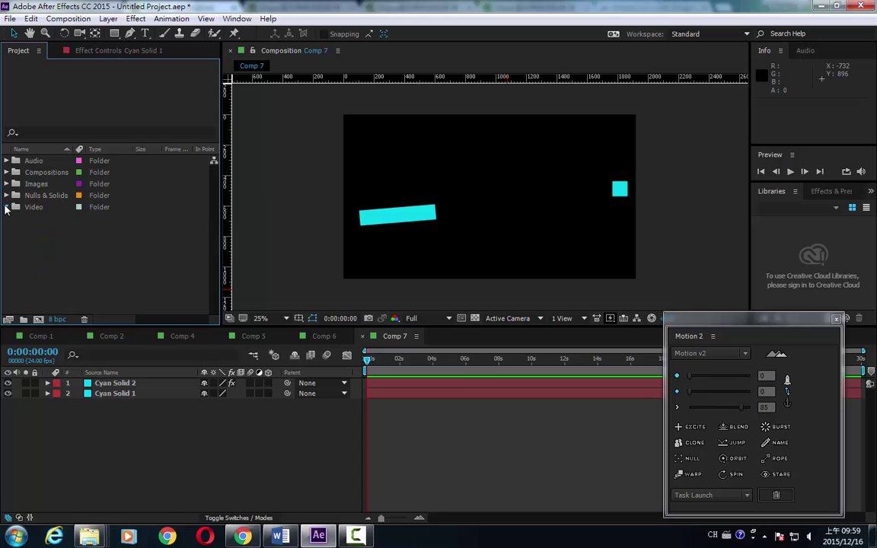
left_click(6, 207)
left_click(6, 208)
Step: Create a composition from Hydrangeas.jpg in the project's Images folder
left_click(7, 184)
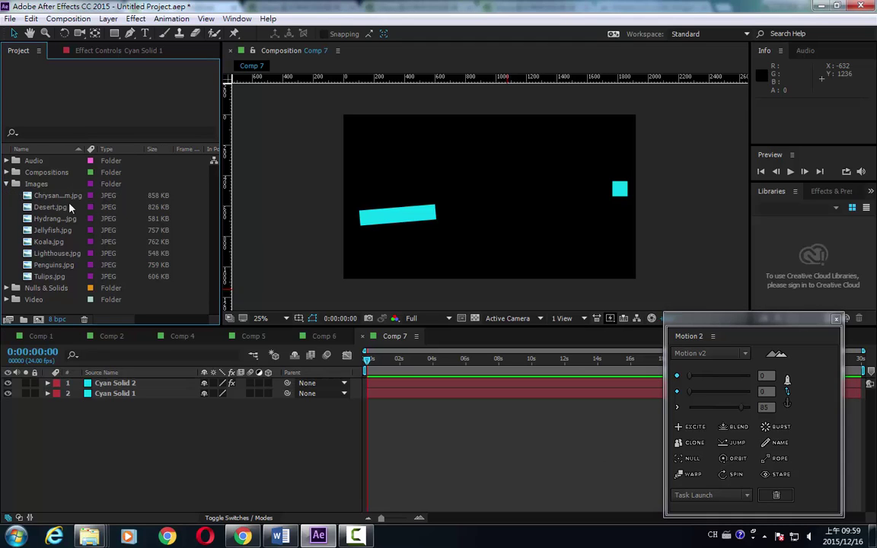
left_click(56, 195)
left_click(53, 219)
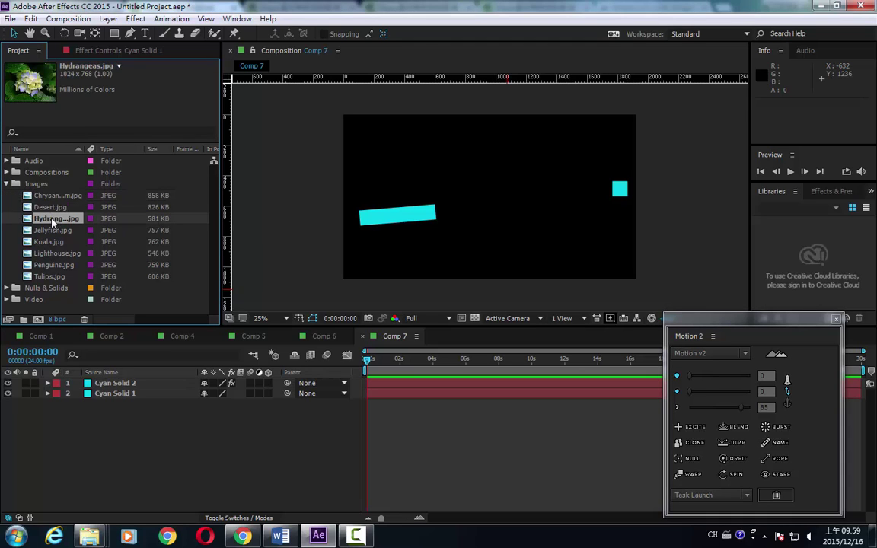
left_click_drag(54, 223, 39, 319)
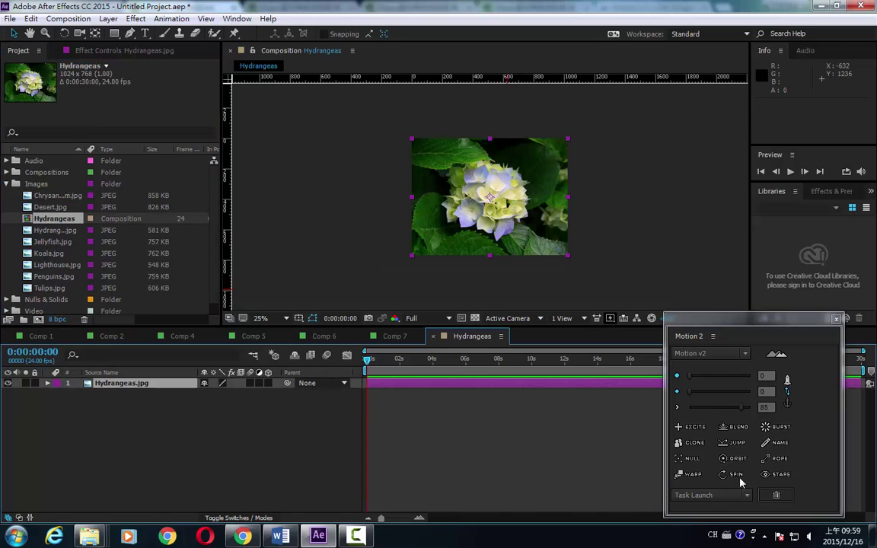
Step: Add Motion 2's Vignette over the hydrangea image and set Vignette Feather to 220 and Vignette Scale to 98
left_click(723, 496)
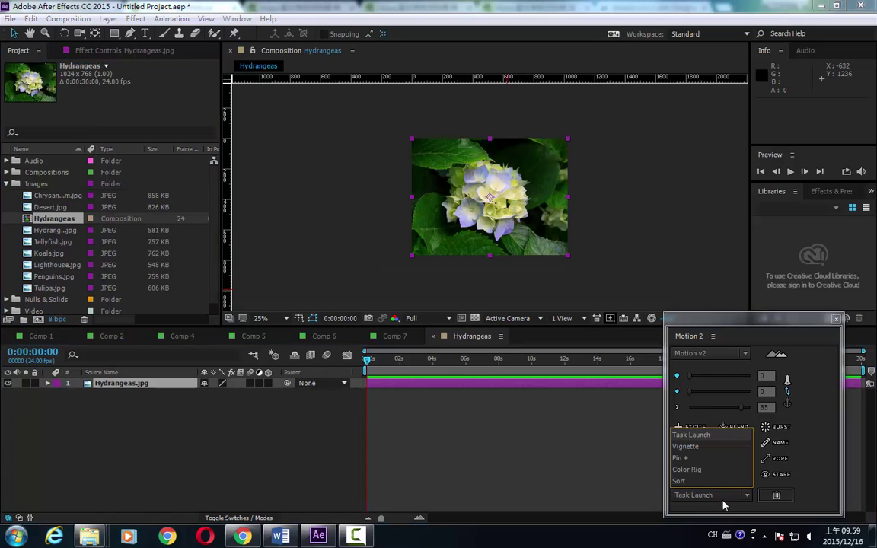
left_click(703, 448)
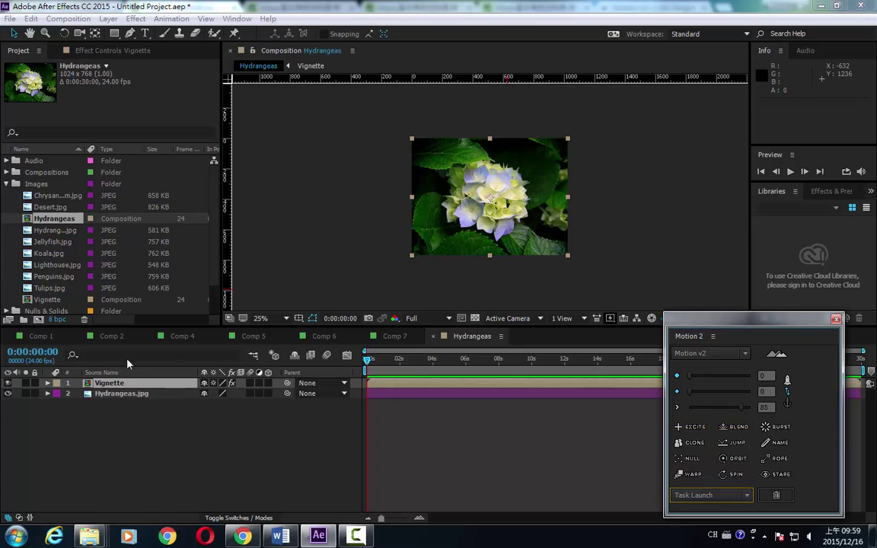
left_click(95, 47)
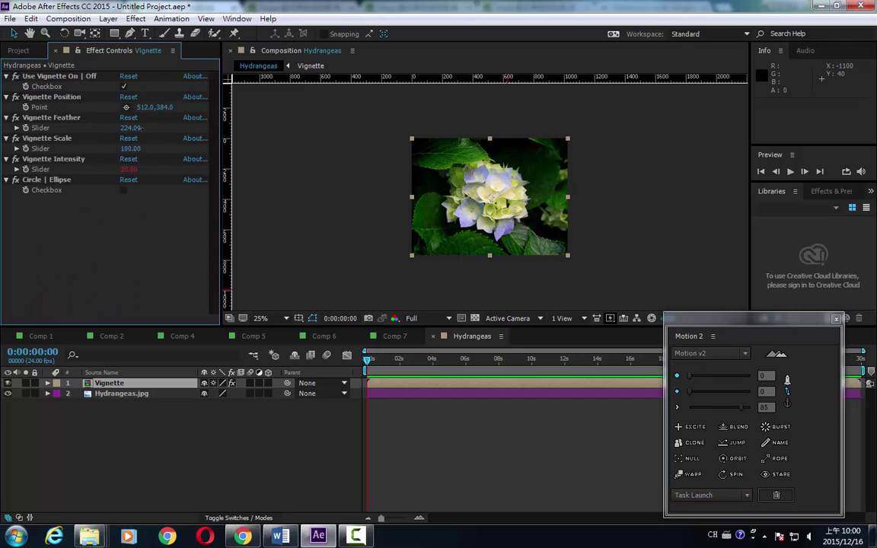
left_click_drag(131, 128, 246, 139)
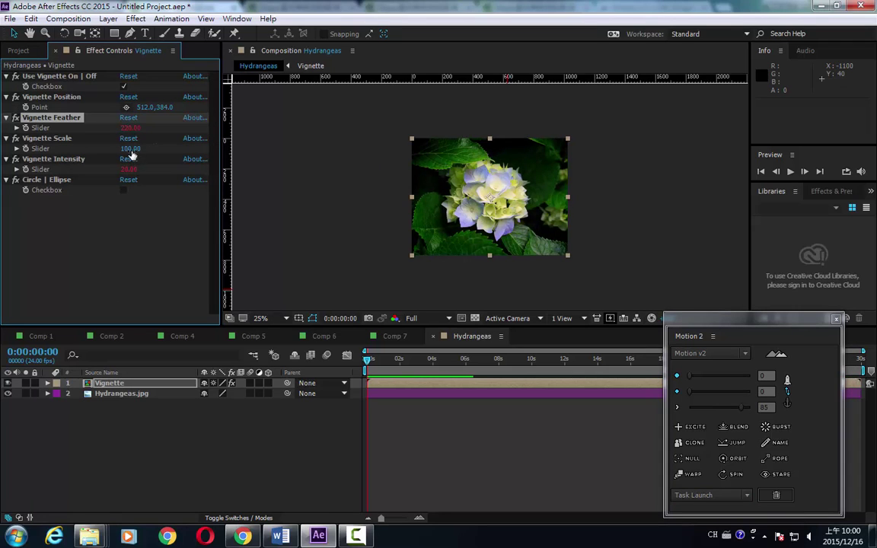
left_click_drag(130, 148, 144, 166)
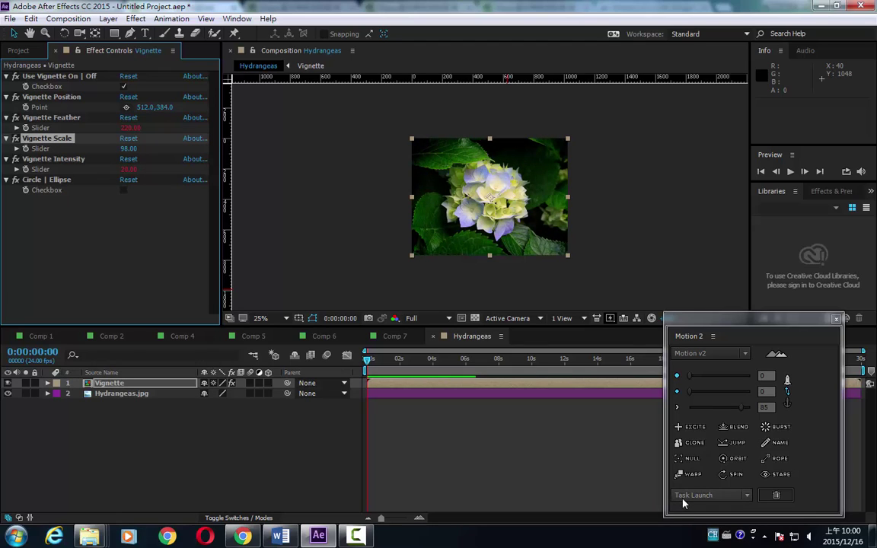
Step: Apply Motion 2's Color Rig to the Vignette layer and open the resulting precomposition
left_click(729, 500)
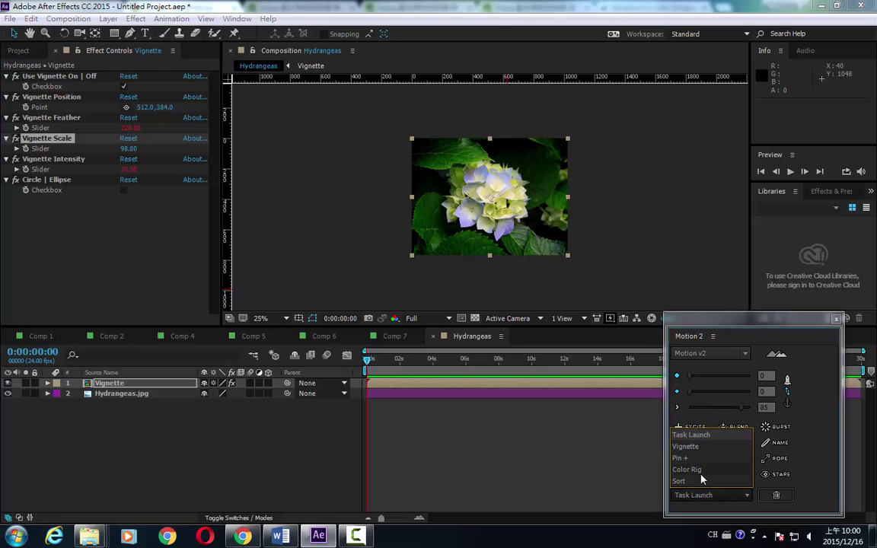
left_click(701, 472)
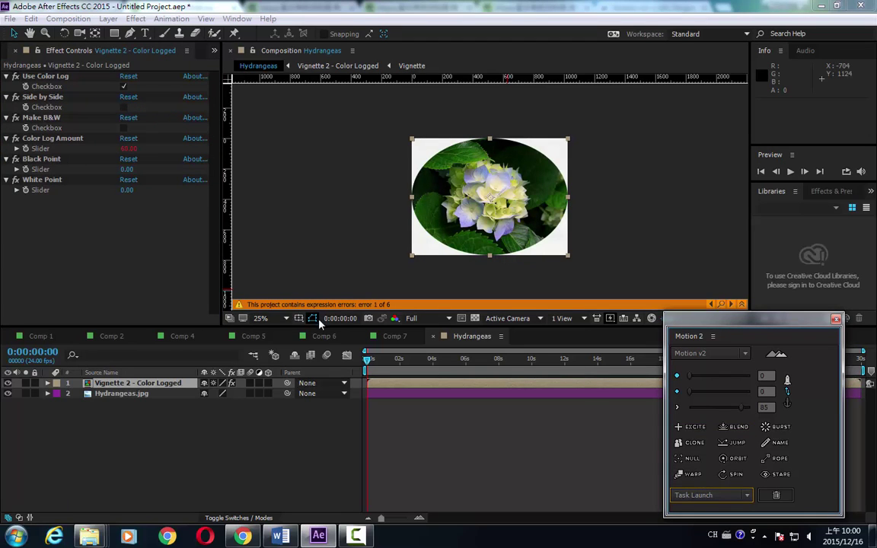
left_click(237, 418)
left_click(136, 394)
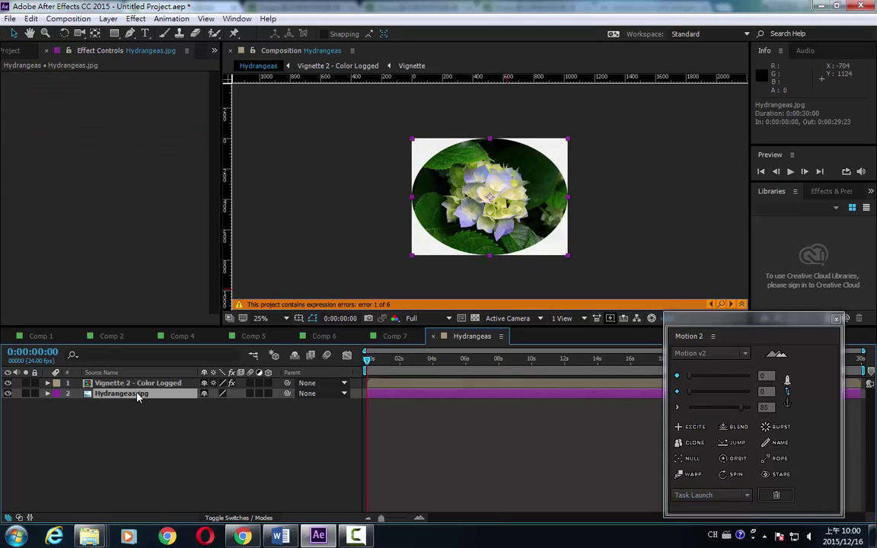
double_click(122, 384)
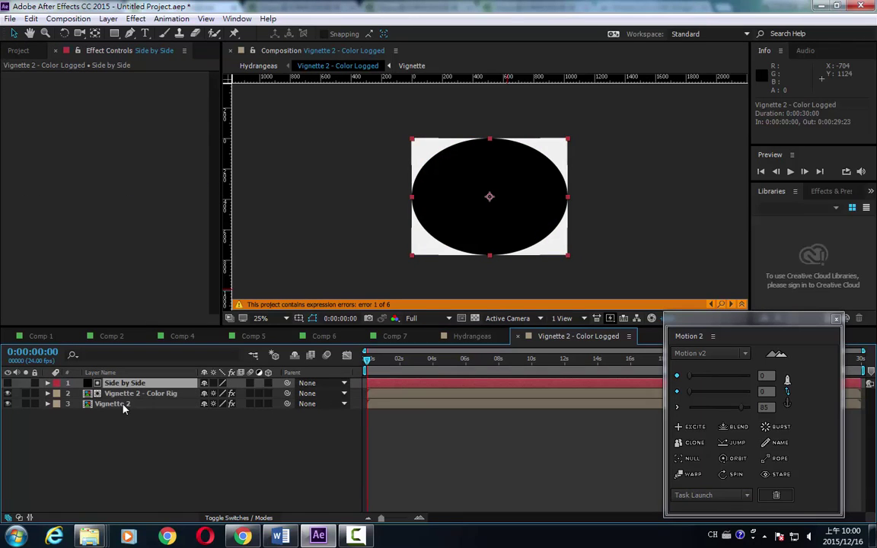
Step: Create a composition from Desert.jpg in the project's Images folder
left_click(19, 50)
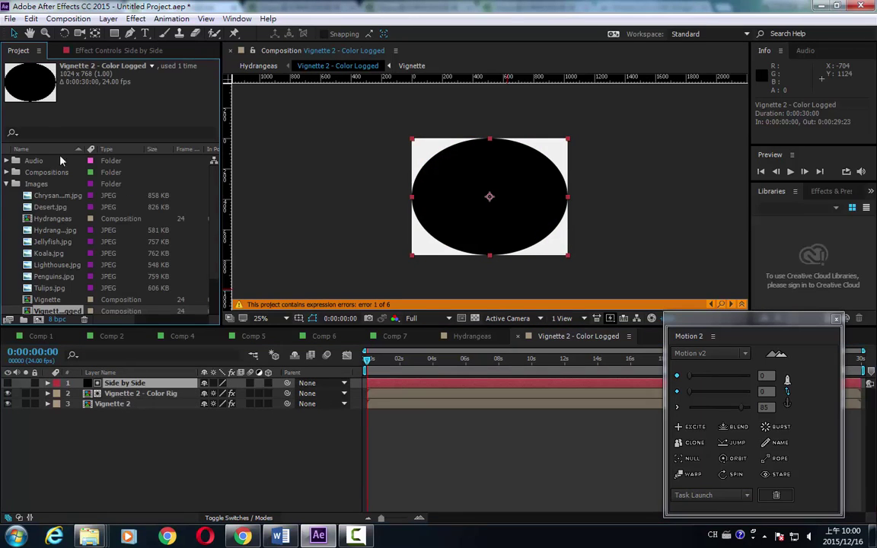
left_click(51, 217)
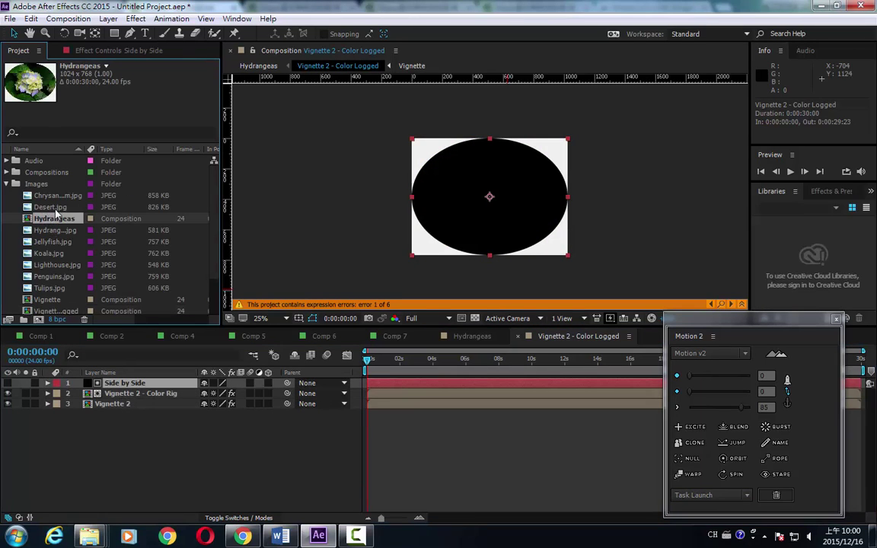
left_click(55, 210)
left_click_drag(53, 210, 38, 320)
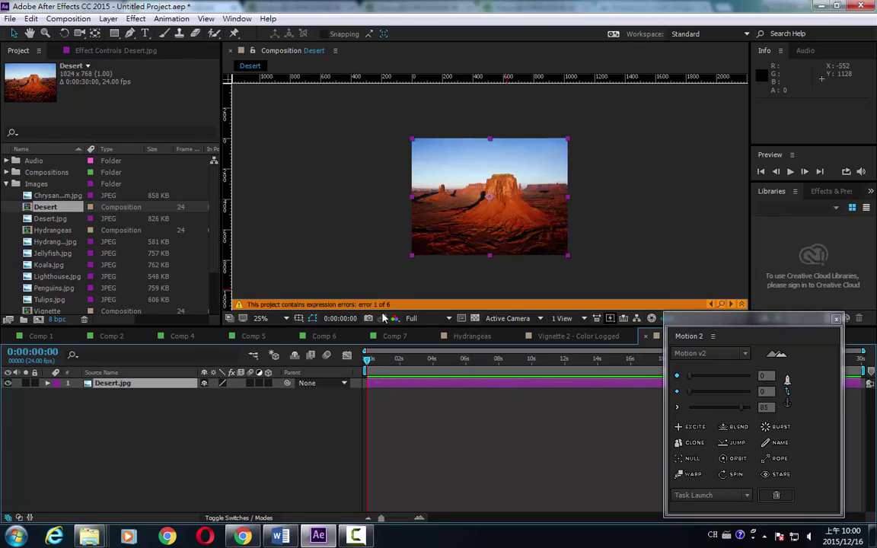
Step: Apply Motion 2's Color Rig to the Desert.jpg layer
scroll(404, 298, "up", 2)
left_click(715, 497)
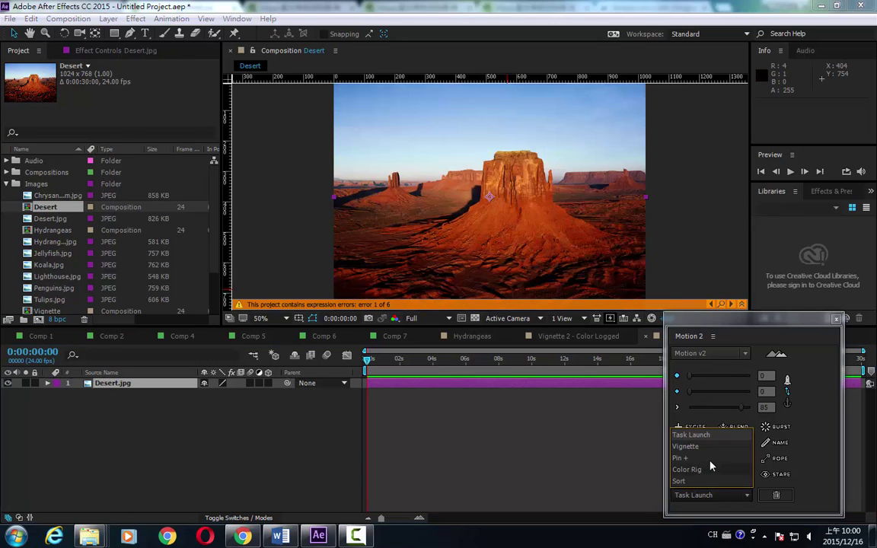
left_click(699, 470)
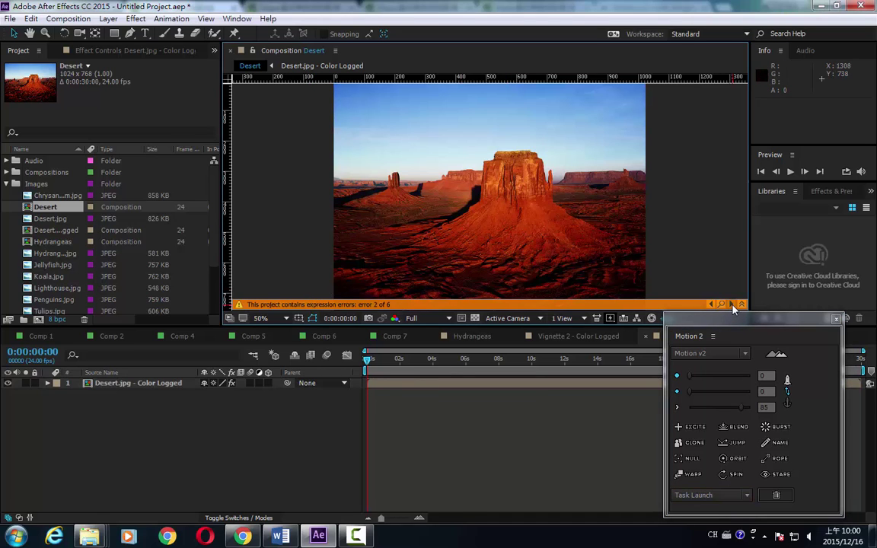
left_click(90, 219)
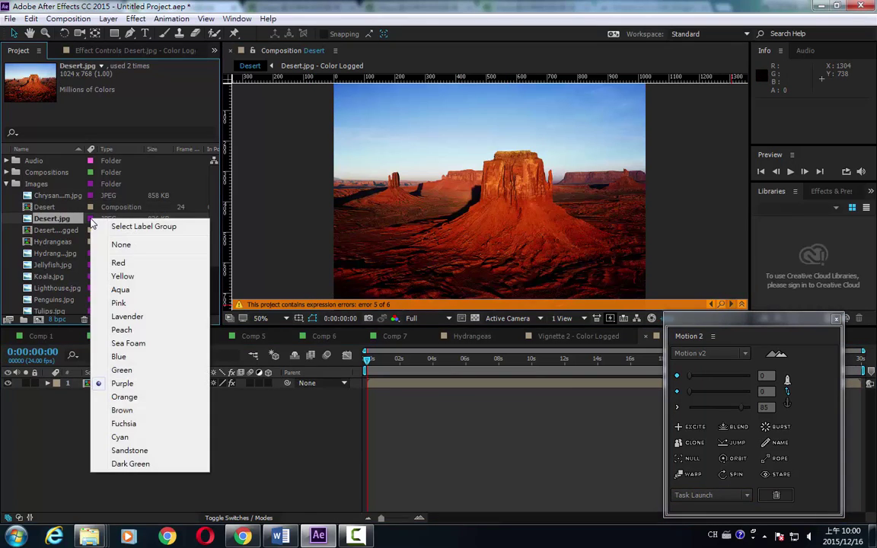
Step: Start a new empty project without saving the current one
left_click(11, 18)
mouse_move(29, 33)
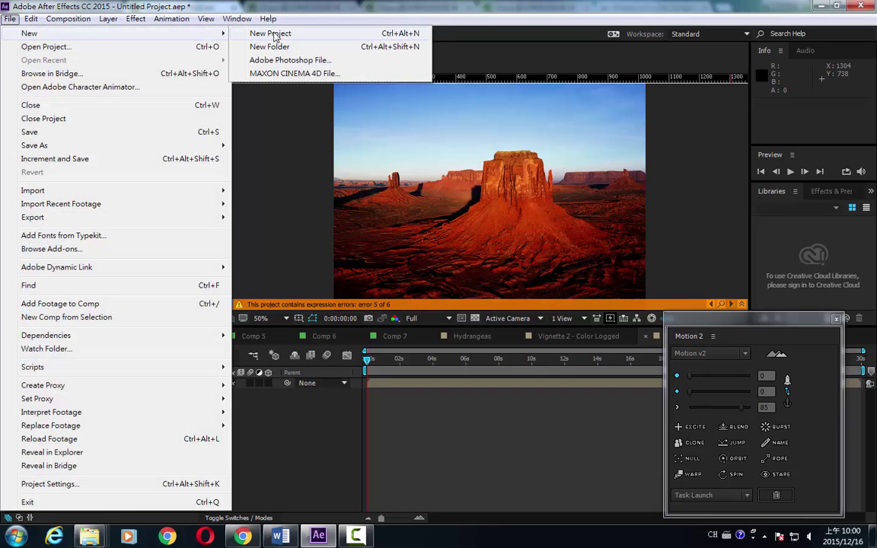
left_click(274, 36)
left_click(460, 283)
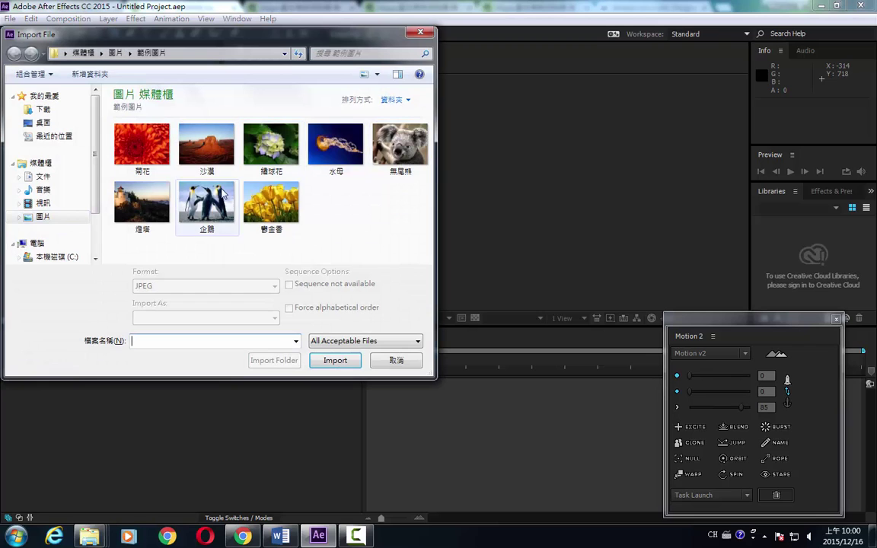
Step: Import Tulips.jpg from the sample pictures and create a composition from it
double_click(271, 202)
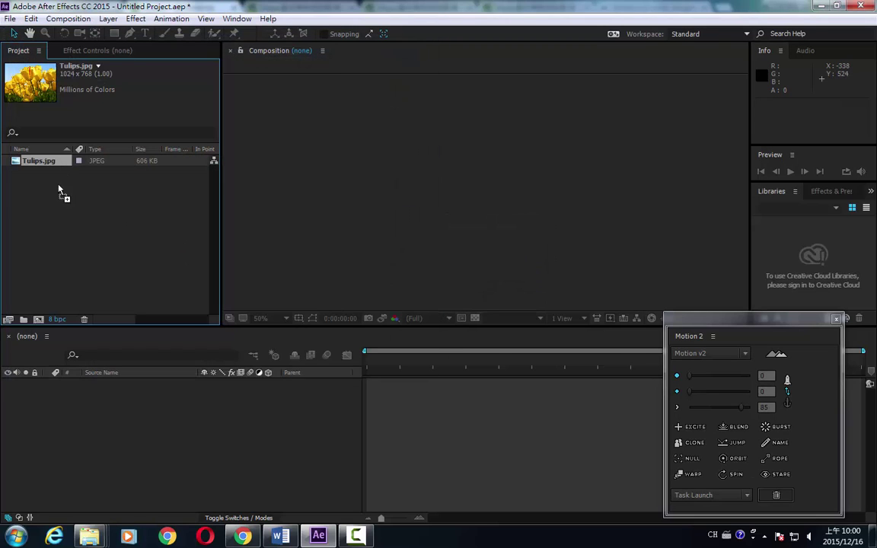
left_click_drag(59, 191, 37, 319)
Step: Apply Motion 2's Color Rig to the Tulips.jpg layer and show the rig's effect controls
left_click(695, 493)
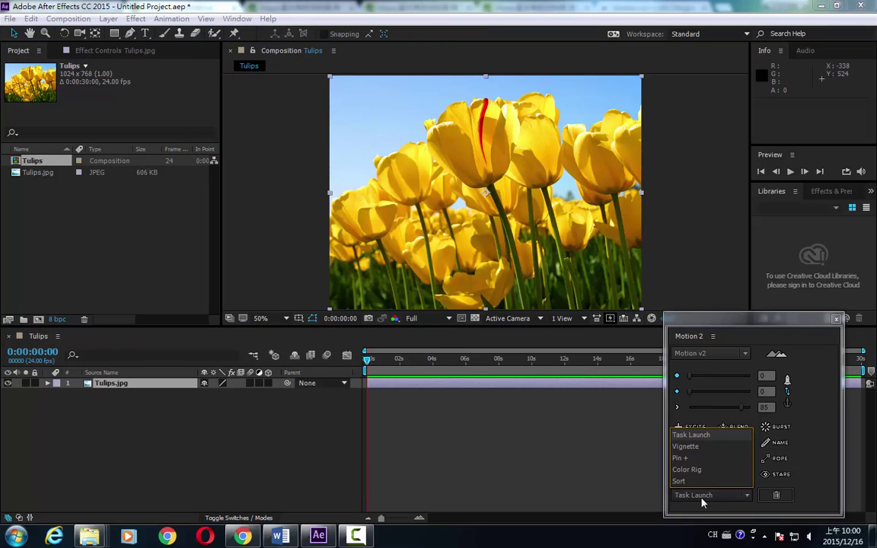
left_click(706, 462)
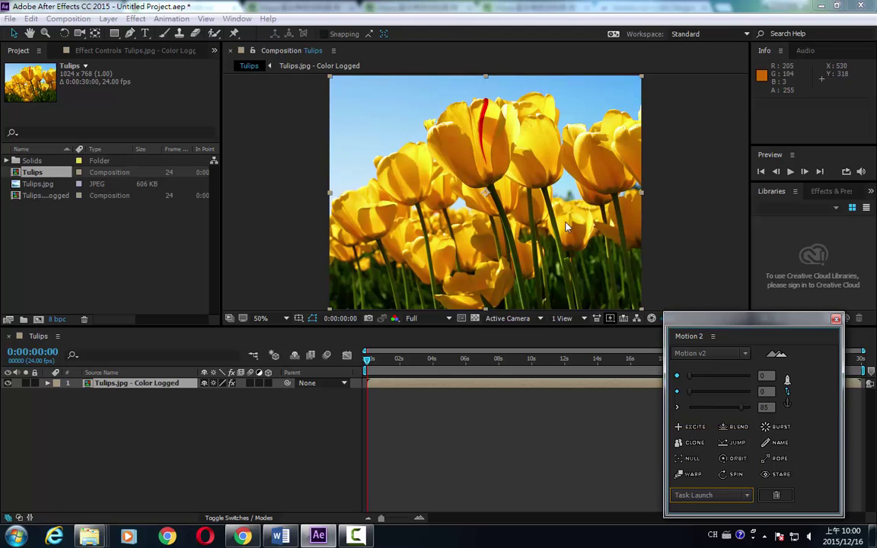
left_click(144, 50)
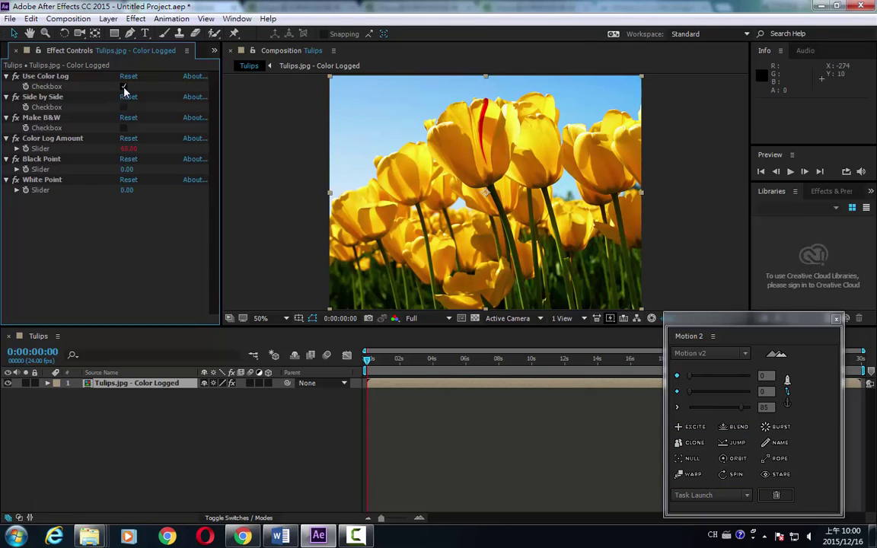
Step: Compare the image by toggling Use Color Log off and on, and Side by Side and Make B&W on and off
left_click(124, 87)
left_click(123, 87)
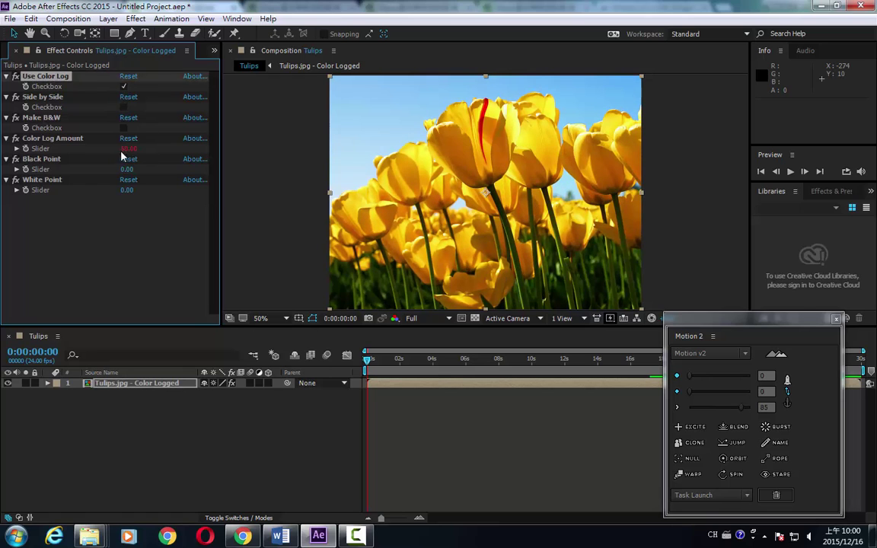
left_click(123, 108)
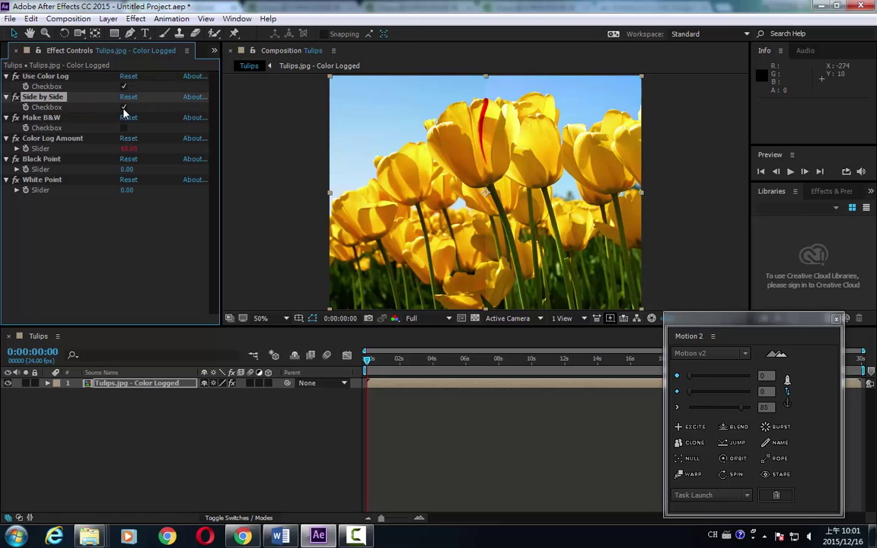
left_click(123, 108)
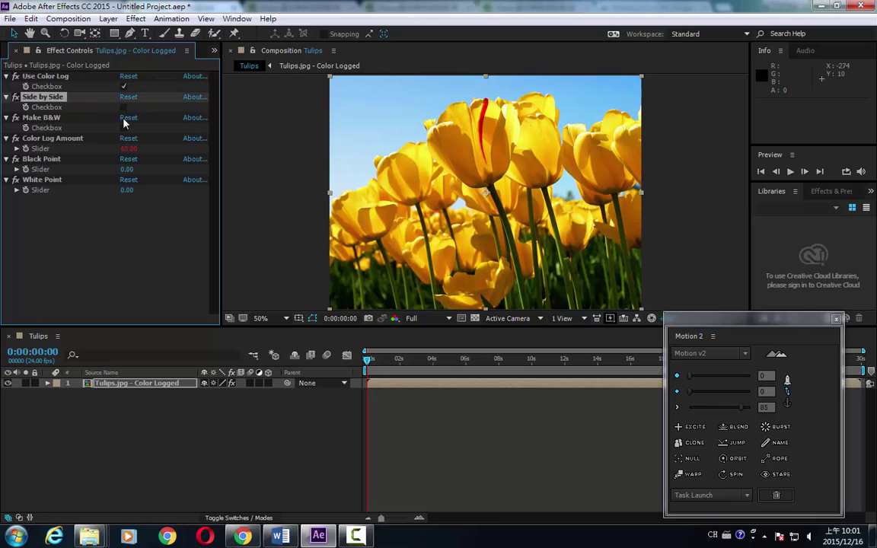
left_click(123, 128)
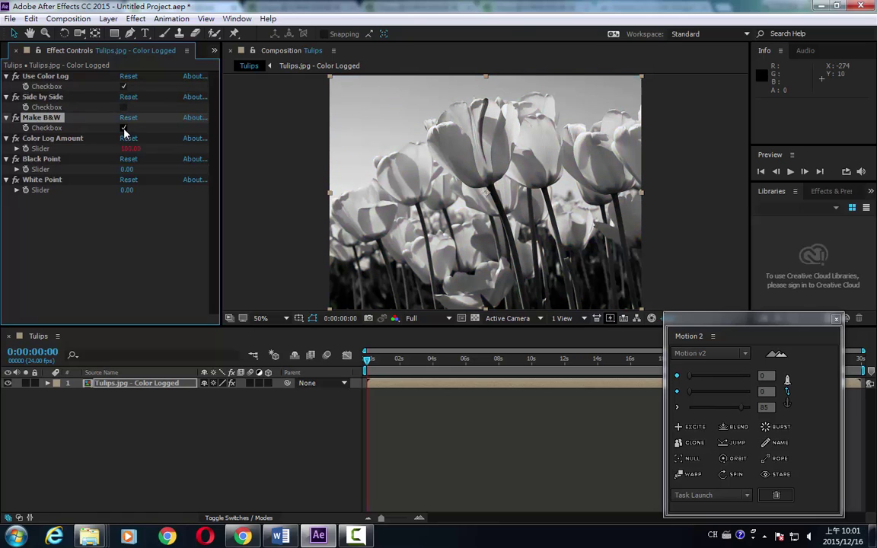
left_click(124, 128)
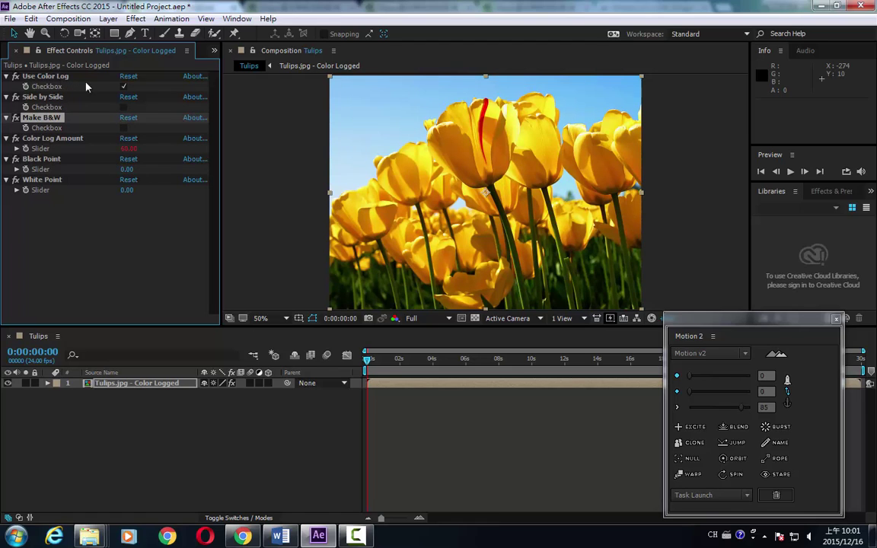
Step: Try adjusting the rig's Color Log Amount slider, raising it as far as about 168
left_click_drag(128, 148, 375, 168)
left_click_drag(244, 167, 534, 192)
left_click_drag(276, 183, 261, 169)
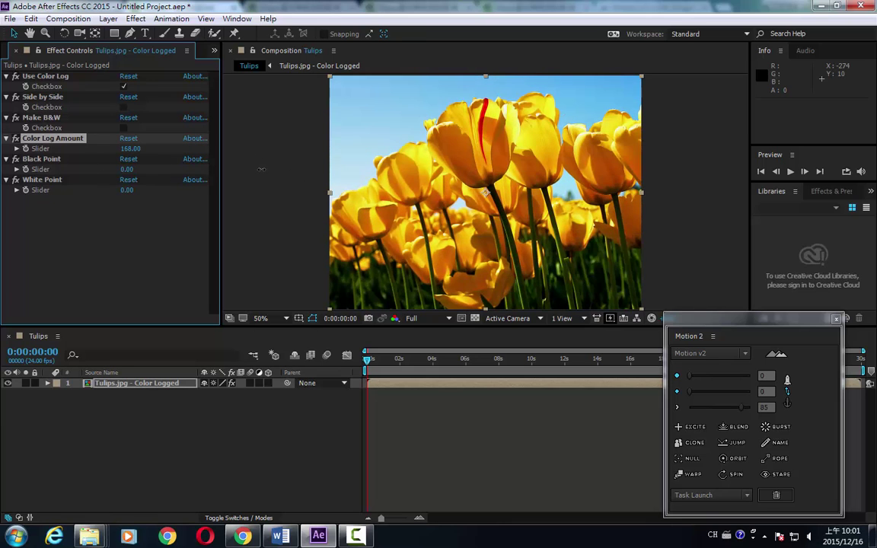
left_click_drag(162, 164, 151, 168)
Step: Make the tulips black and white with Use Color Log off, Black Point at 34 and White Point at 76
left_click(122, 87)
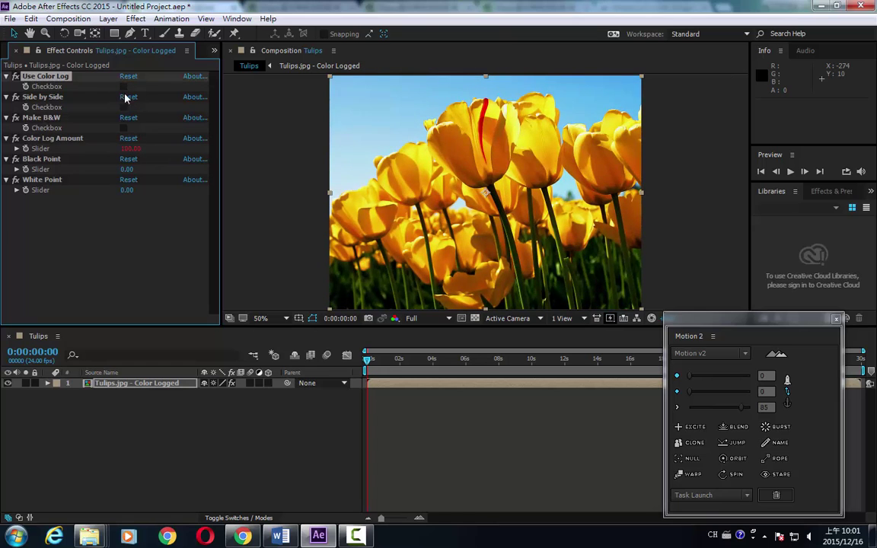
left_click(123, 128)
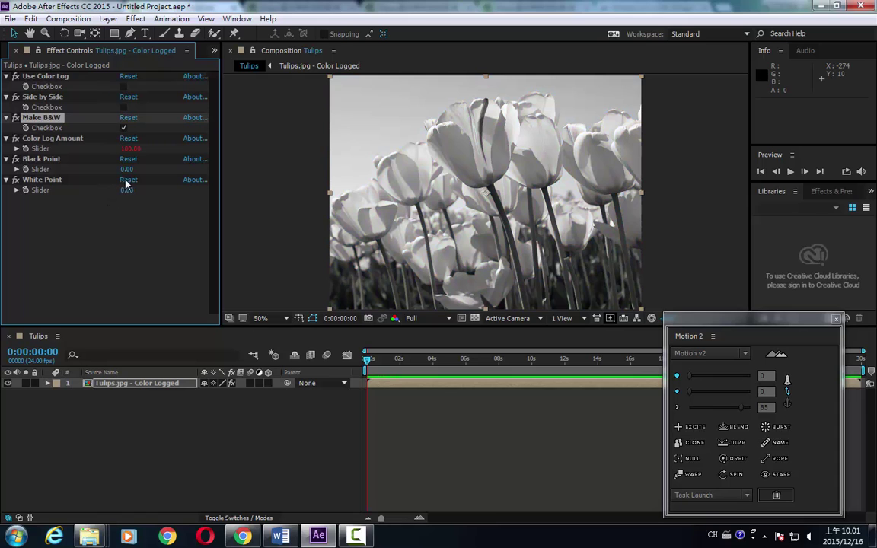
mouse_move(127, 169)
left_mouse_down()
mouse_move(100, 173)
mouse_move(130, 169)
mouse_move(168, 190)
mouse_move(340, 196)
mouse_move(217, 194)
left_mouse_up()
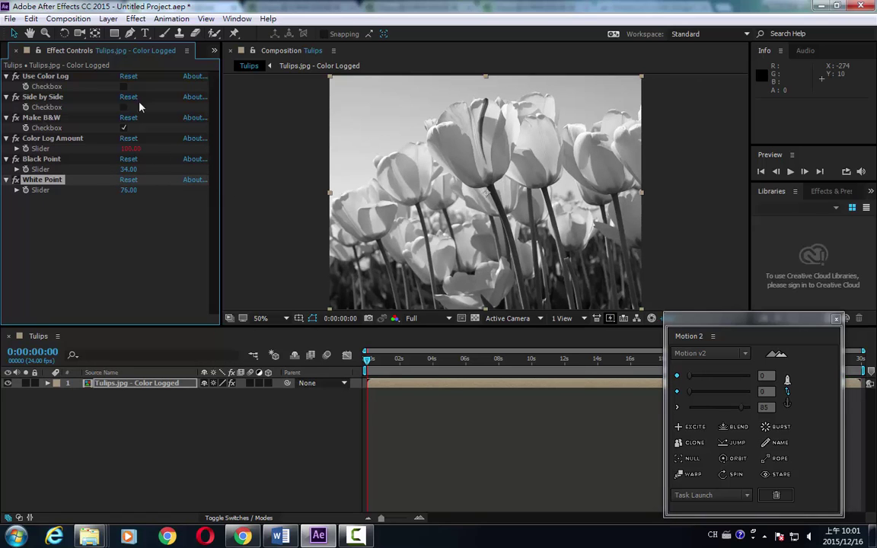
Step: Turn Use Color Log on, set Black Point to 39 and White Point to 17, and turn off Make B&W
left_click(123, 86)
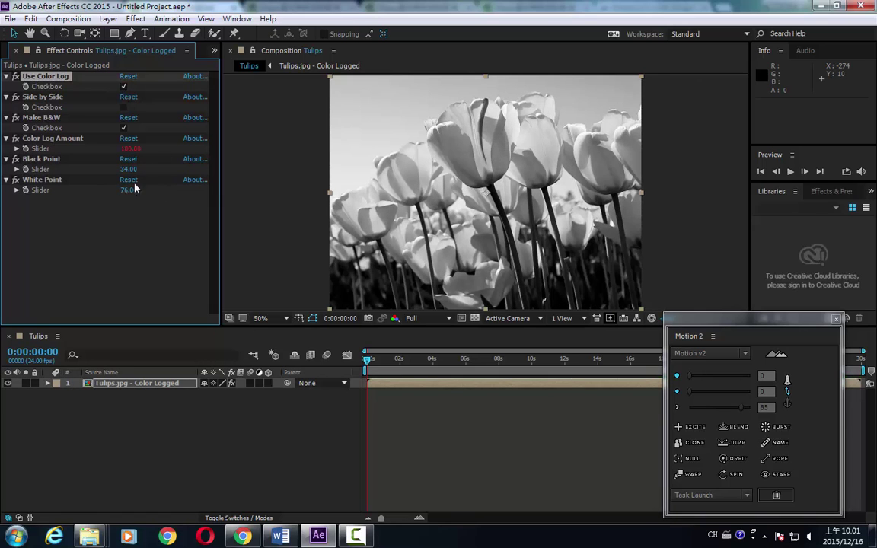
left_click_drag(126, 169, 94, 196)
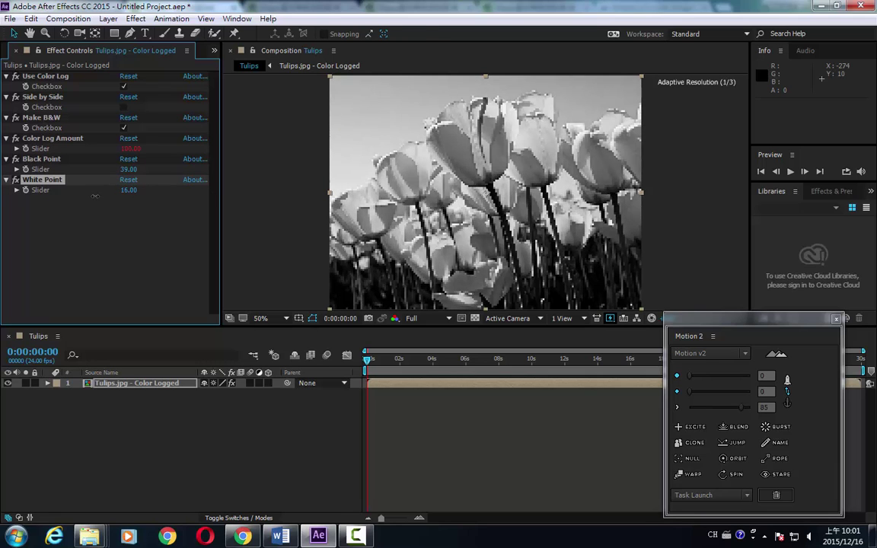
left_click(123, 128)
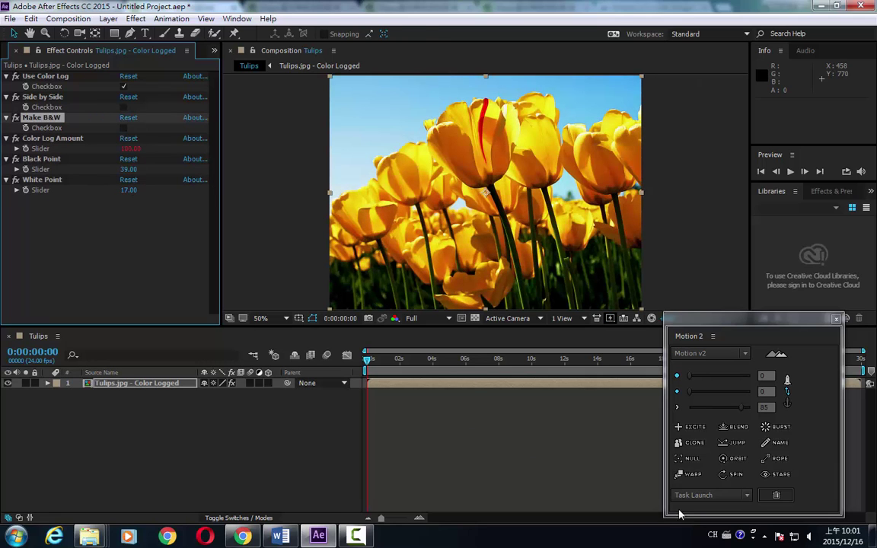
Step: Open Motion 2's Task Launch options for the tulips layer
left_click(737, 501)
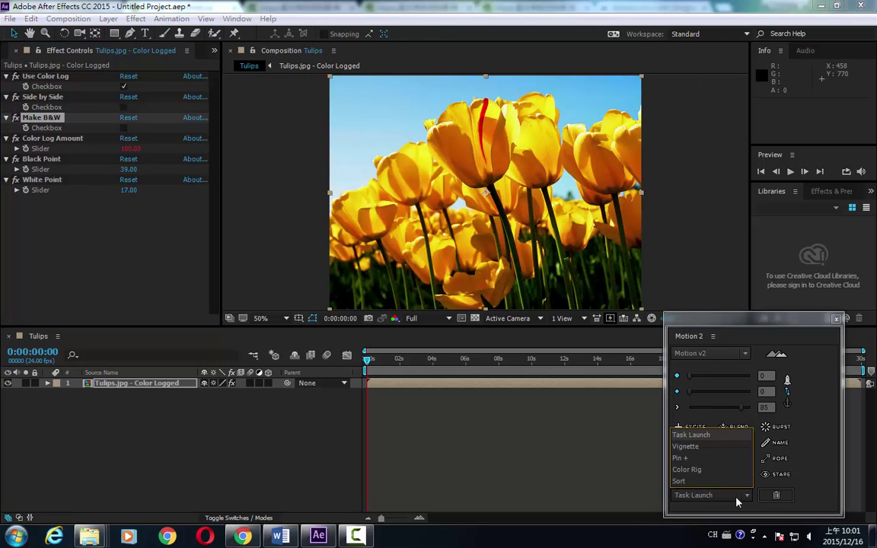